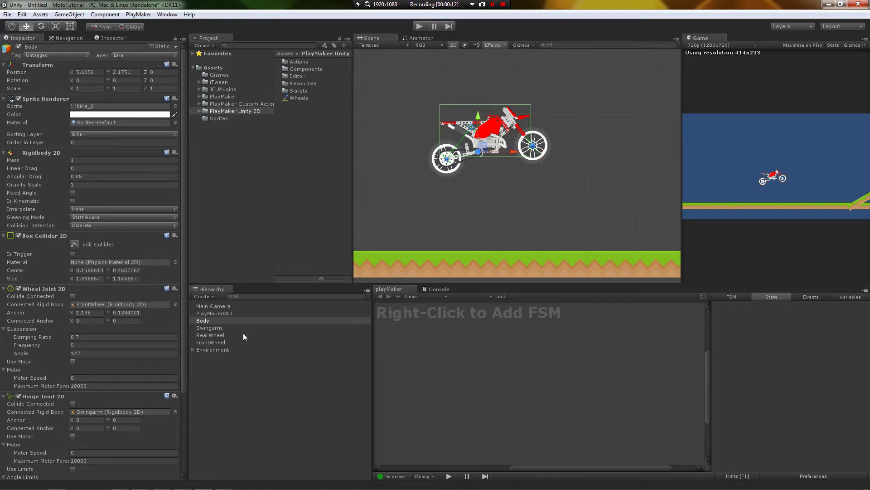
Step: Add a new PlayMaker FSM to the Body object of the motorcycle
right_click(413, 347)
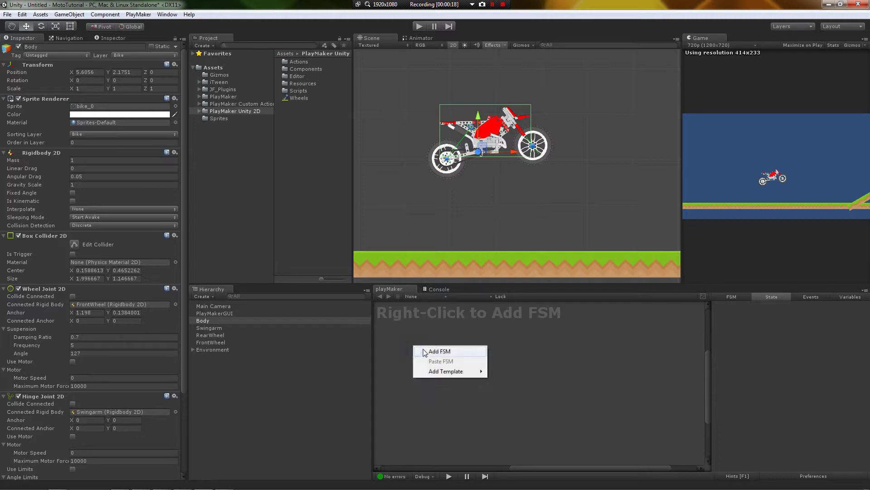
click(424, 348)
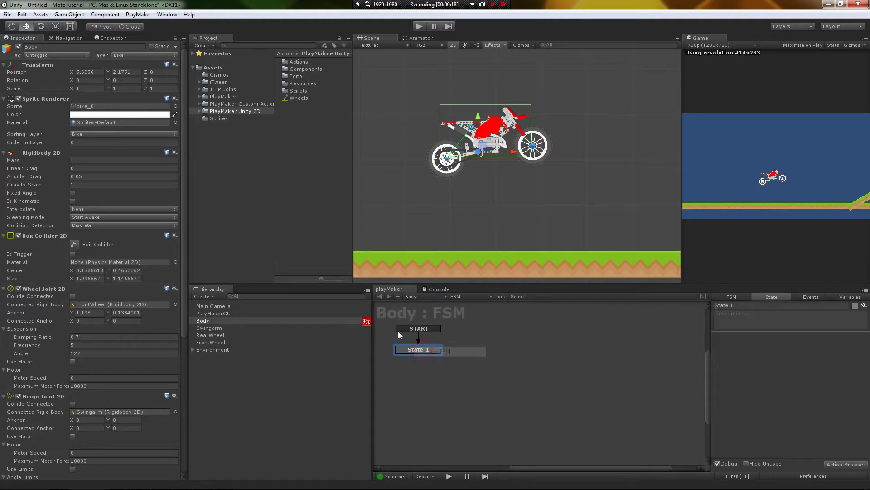
click(208, 320)
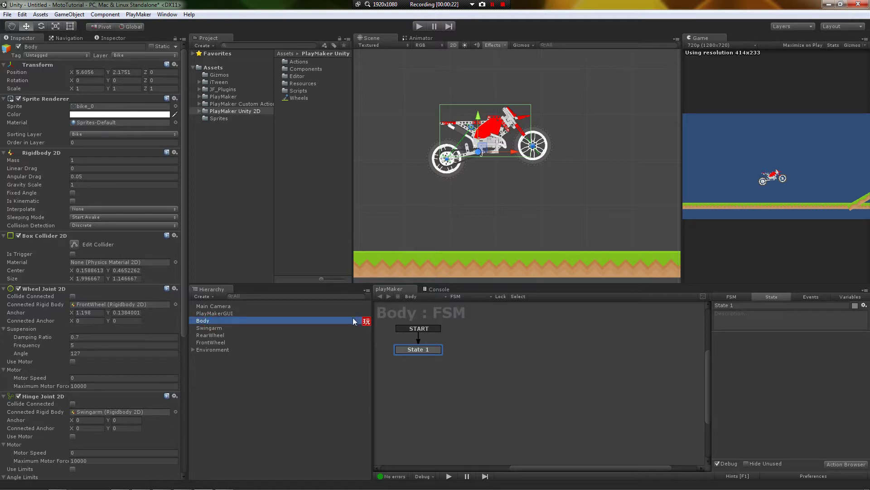
Step: Add a Get Axis action to State 1 of the Body FSM and set its axis name to Jump
double_click(730, 369)
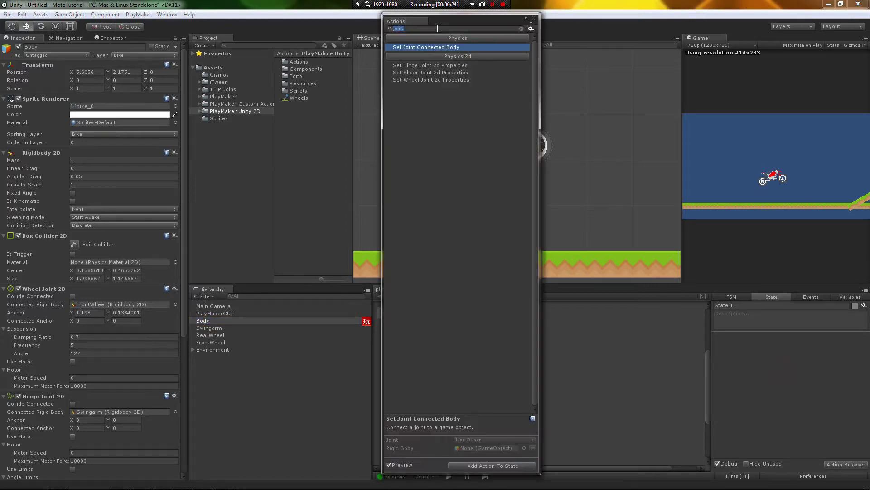
text(get axis)
key(Return)
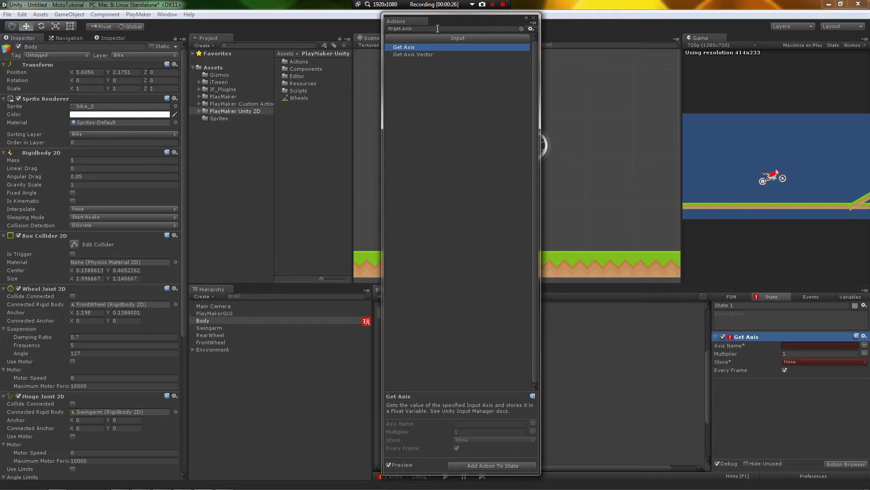
key(Escape)
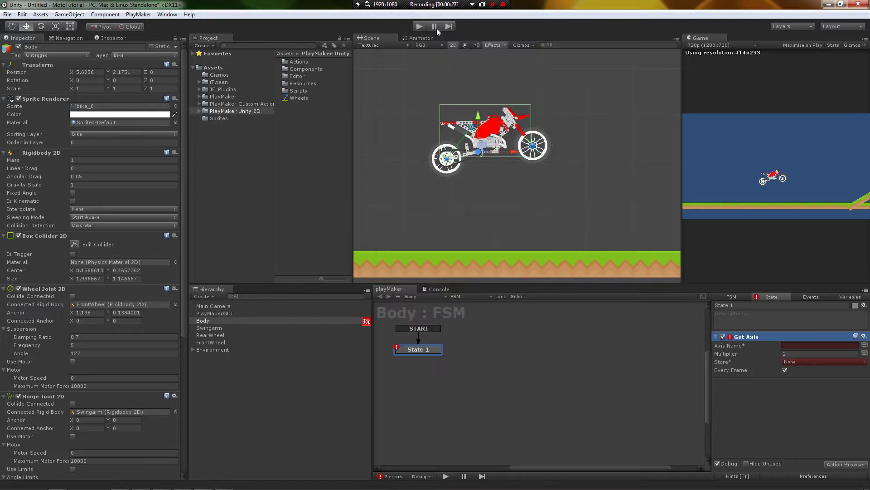
click(806, 345)
text(Jump)
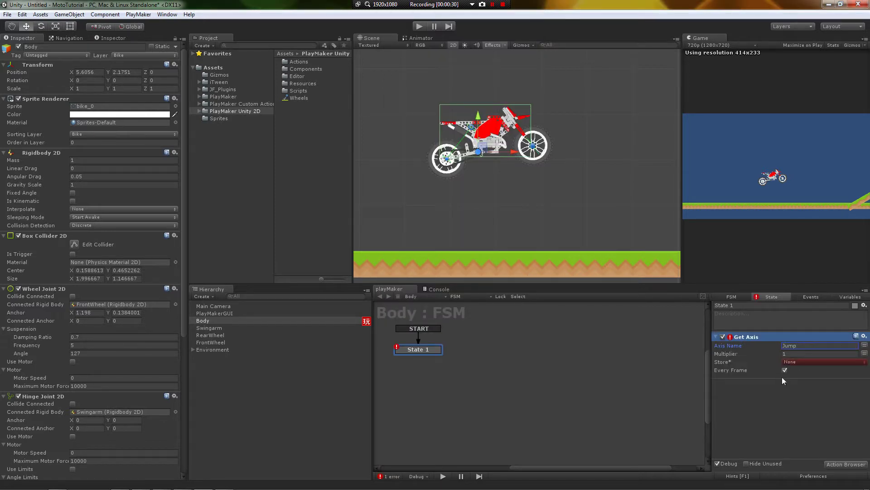
click(783, 384)
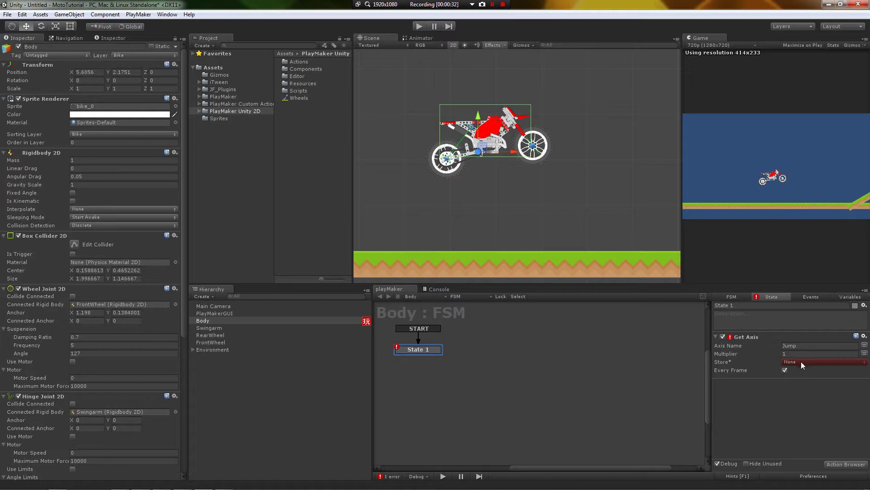
Step: Create a Float variable named "input" and store the Get Axis value in it
click(845, 297)
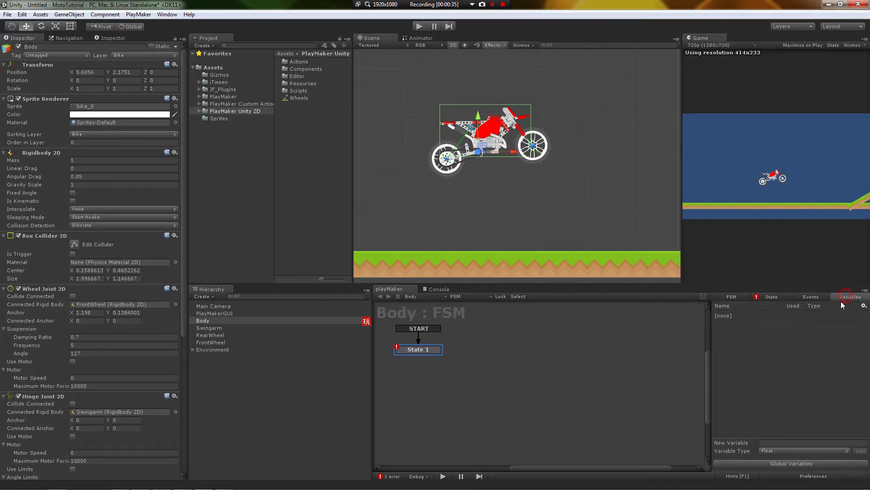
click(775, 441)
text(input)
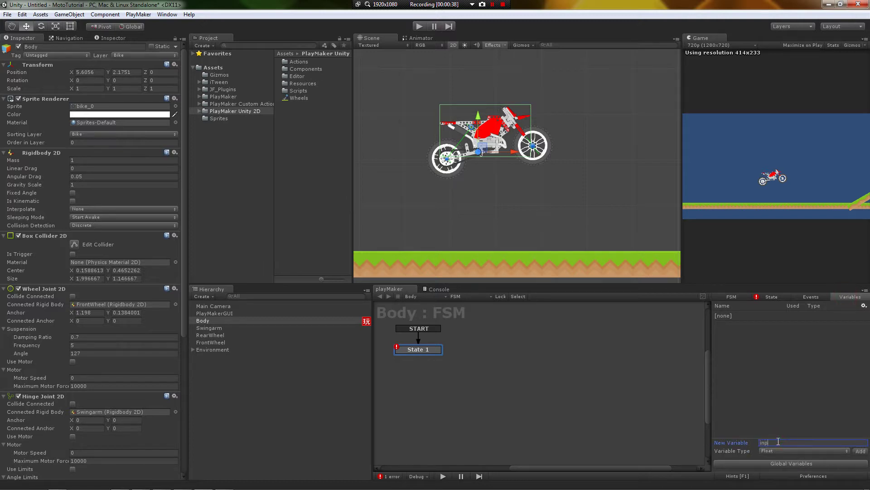
key(Return)
click(772, 296)
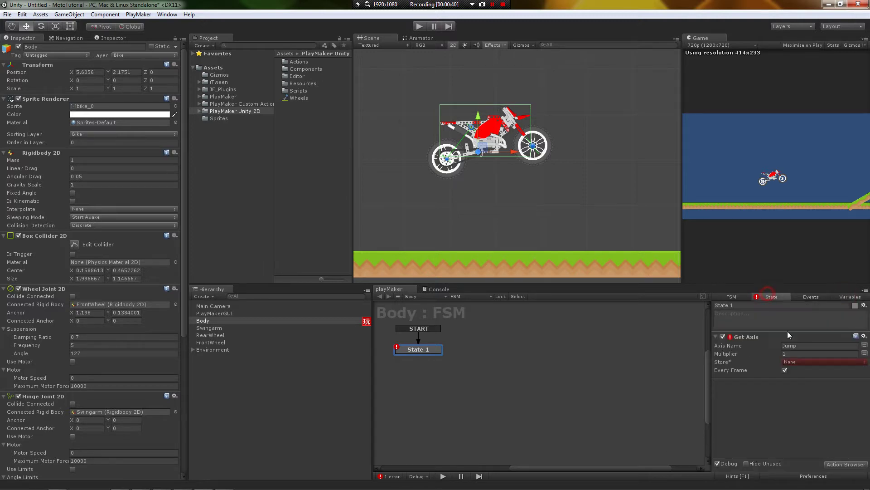
click(791, 361)
click(791, 383)
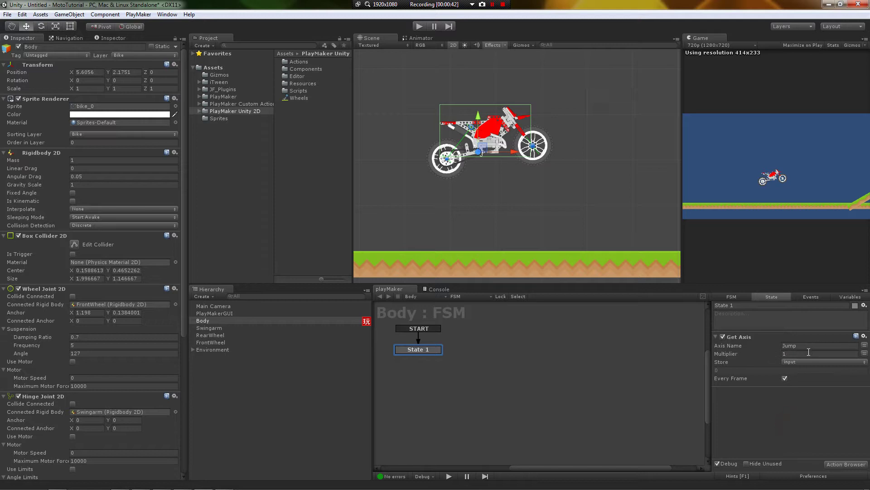
Step: Add a Set Hinge Joint 2d Properties action to State 1 and assign the "input" variable to its Motor Speed
click(749, 414)
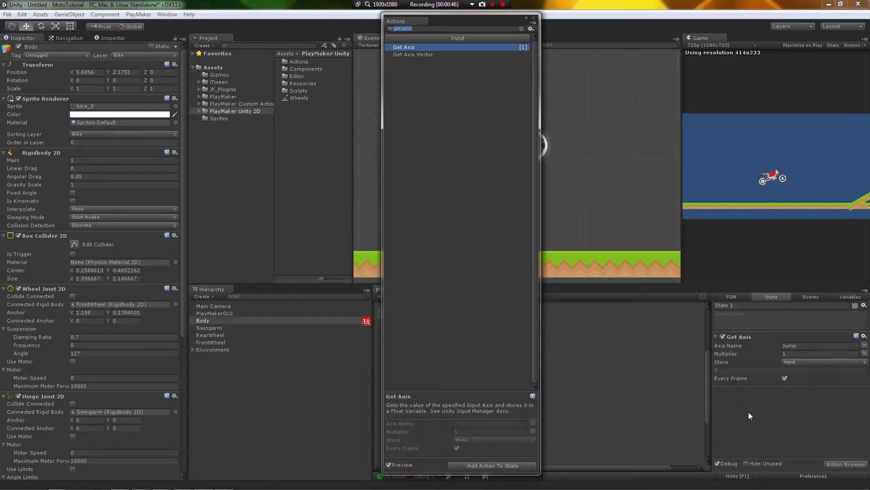
text(set hing)
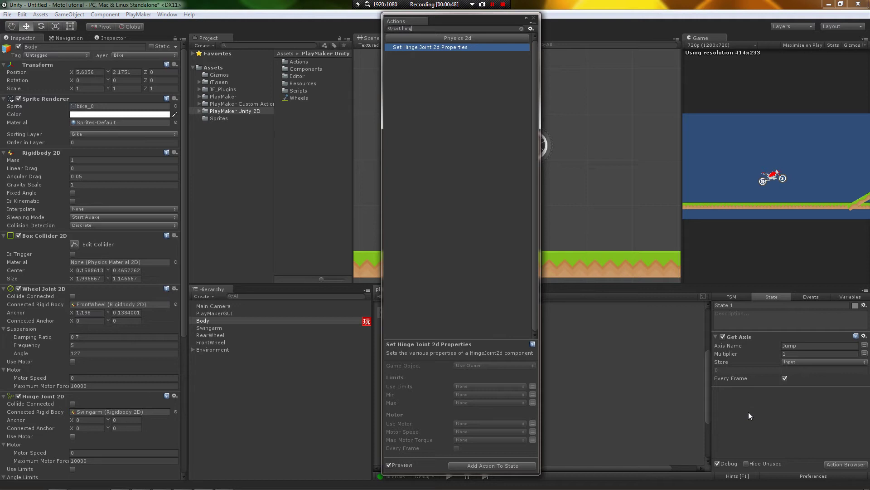
key(Return)
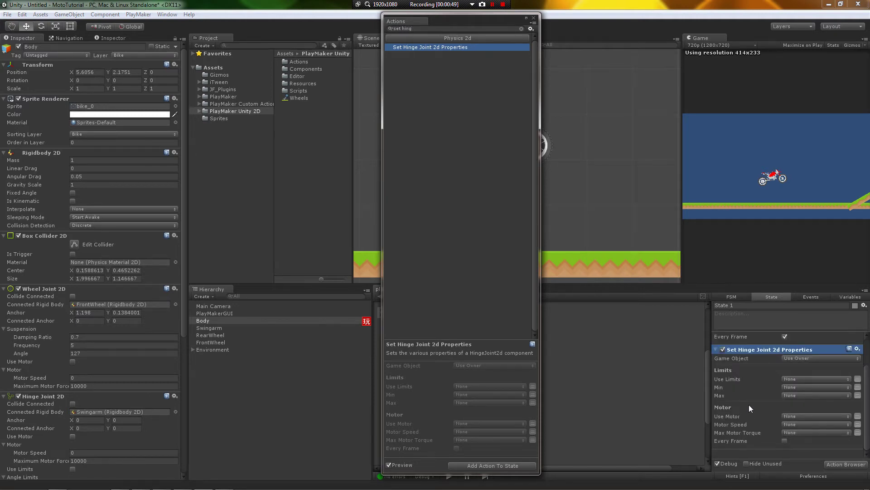
click(761, 381)
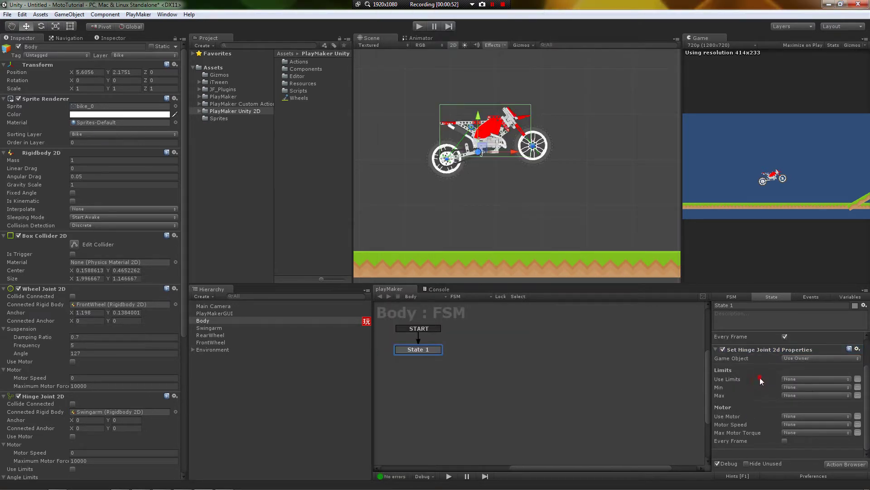
click(763, 358)
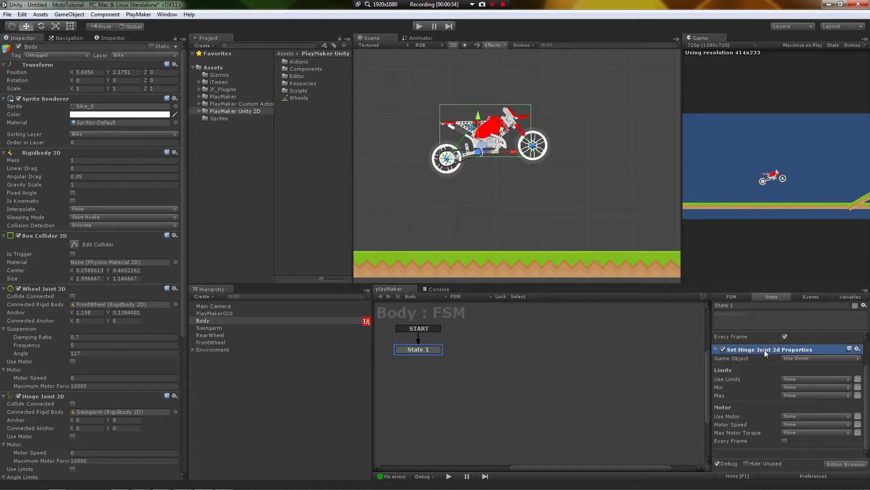
click(738, 382)
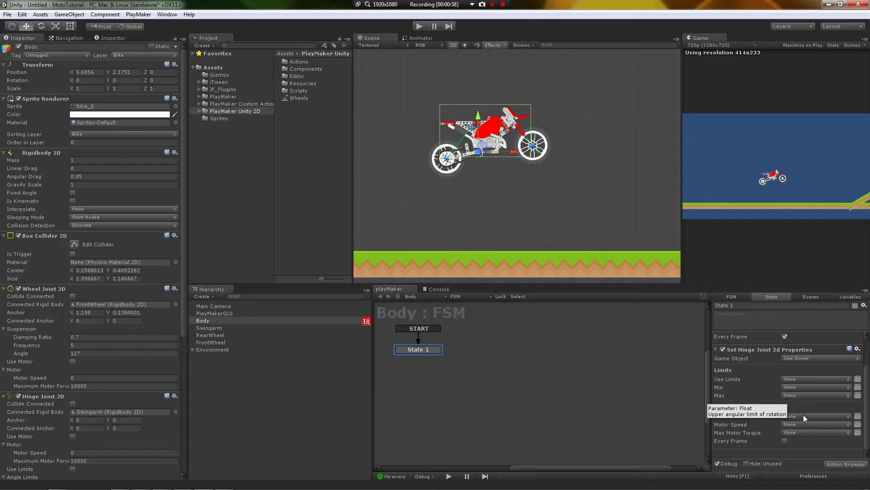
click(801, 433)
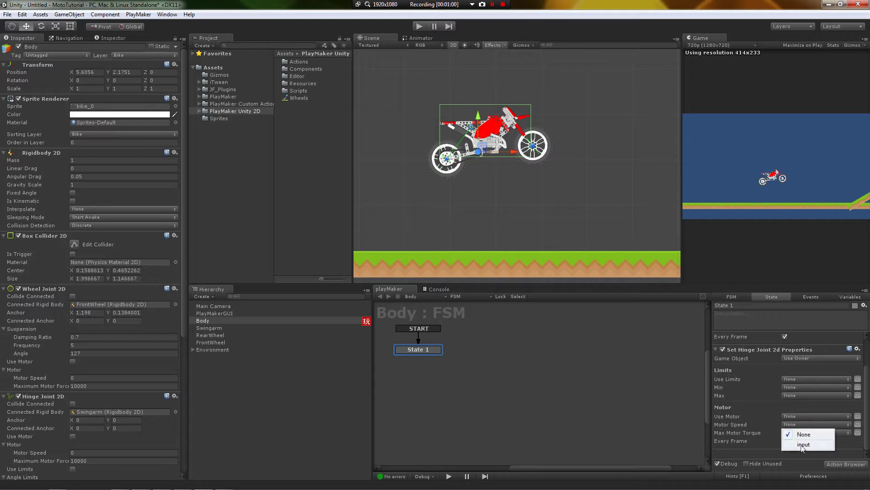
click(802, 445)
Step: Set the Get Axis action's multiplier to 2000
scroll(758, 357, up, 2)
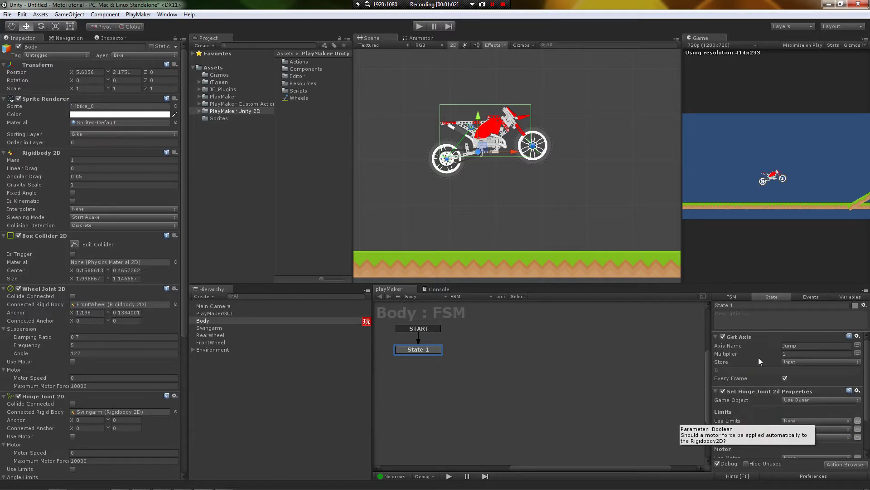
click(780, 354)
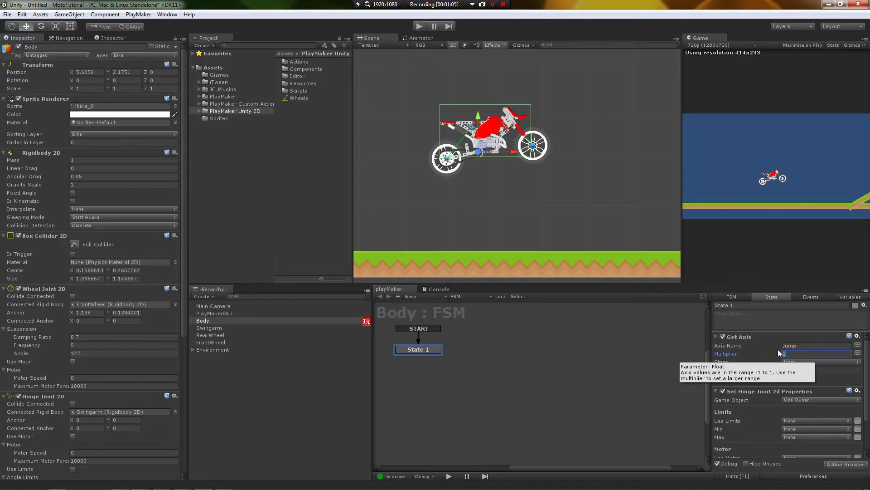
text(2)
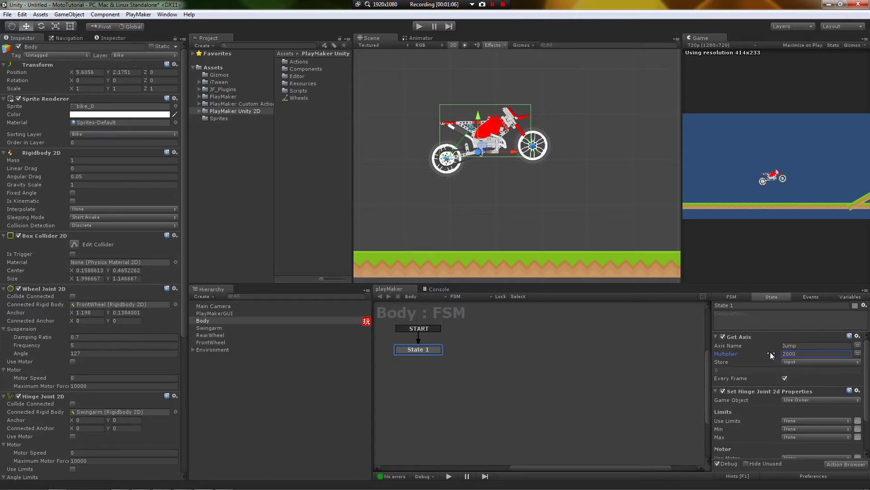
text(000)
click(752, 353)
scroll(760, 357, down, 3)
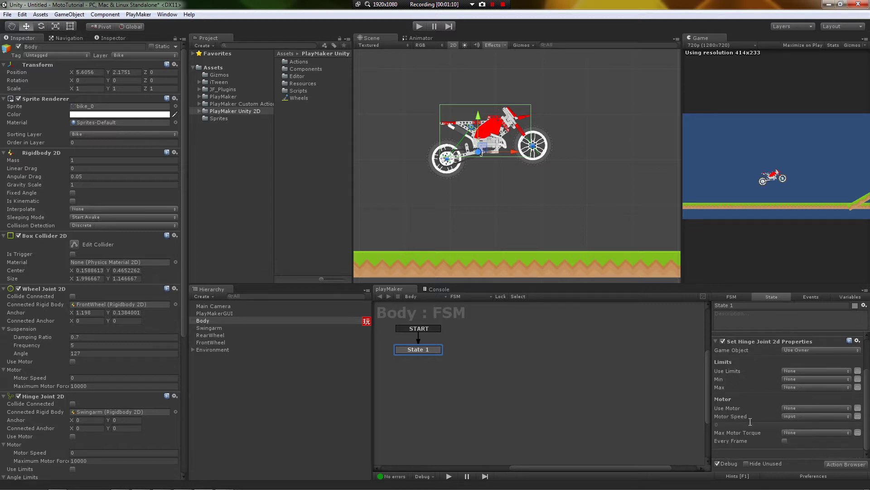
click(738, 414)
Step: Run the scene to test how the bike behaves with the FSM, and stop it again
click(636, 360)
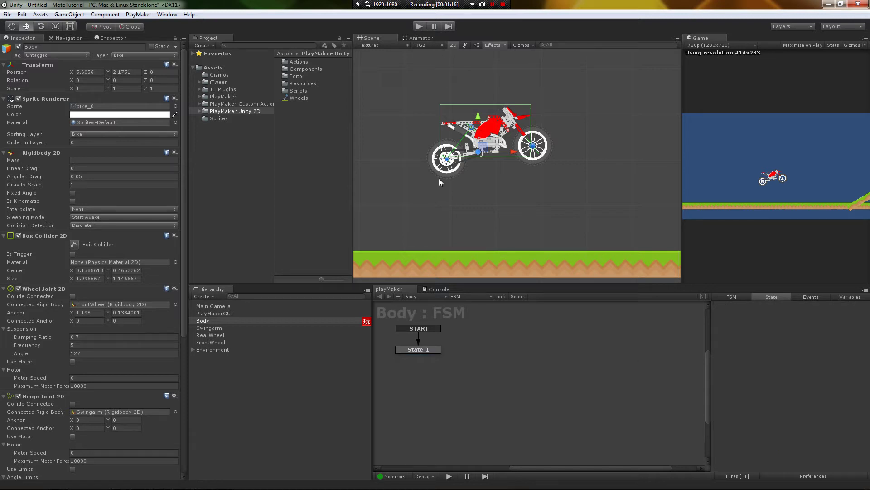
click(419, 27)
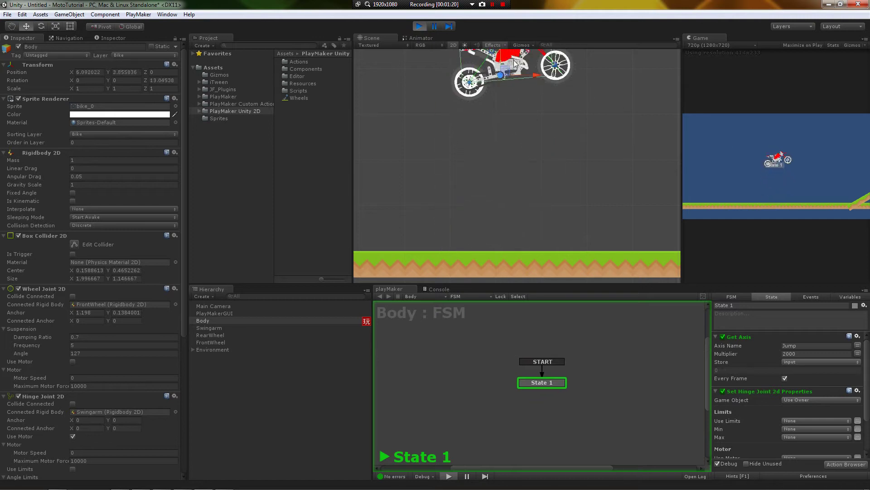
click(419, 26)
Step: Switch the Set Hinge Joint 2d Properties action to Specify Game Object and assign RearWheel as its target
click(430, 350)
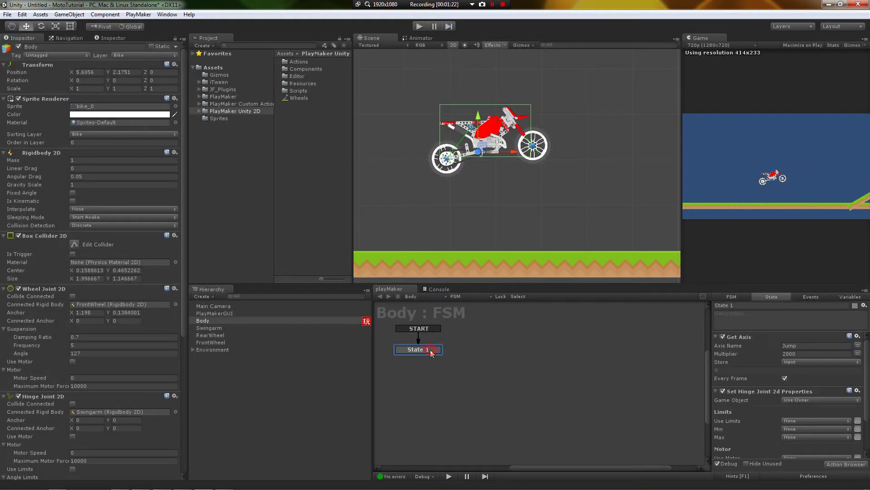
scroll(759, 398, down, 2)
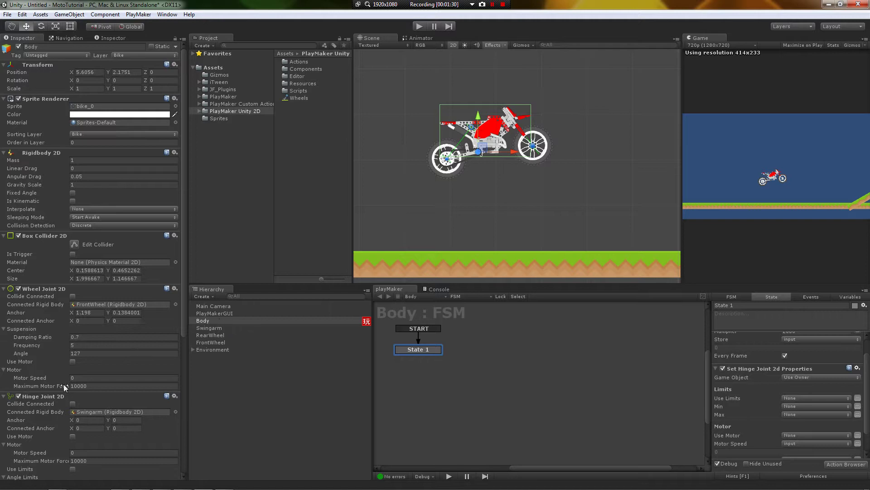
scroll(64, 384, down, 5)
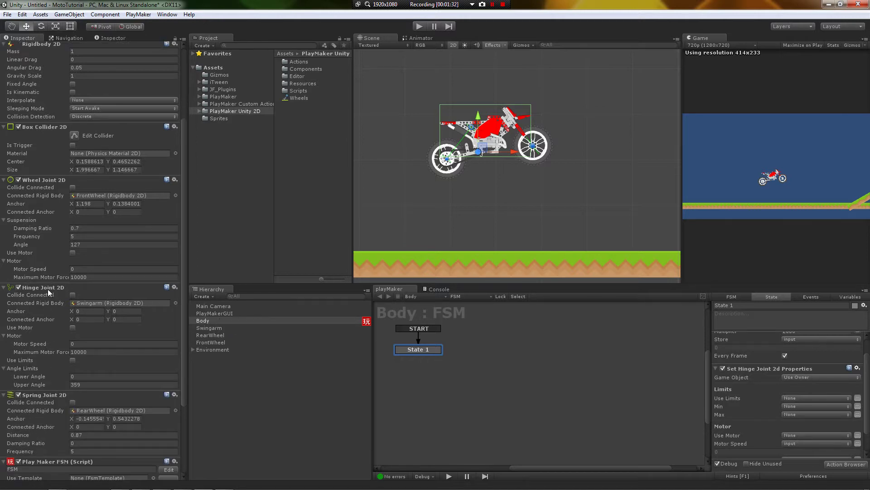
click(47, 288)
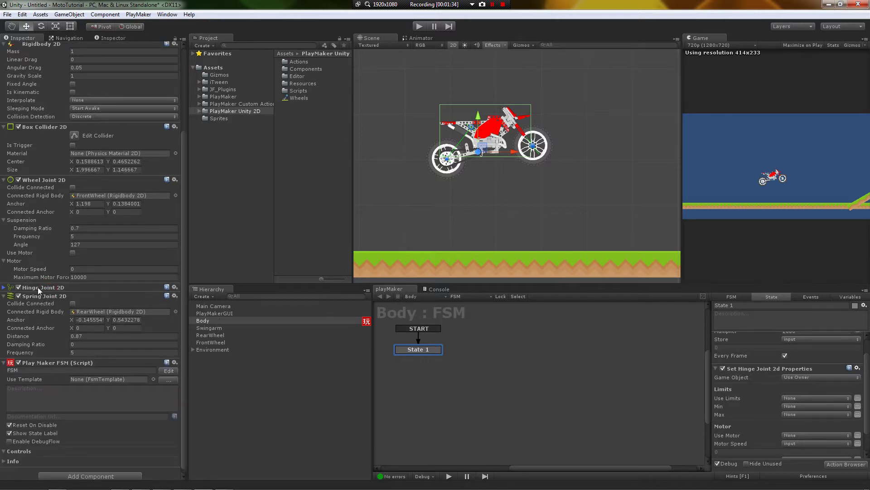
click(38, 288)
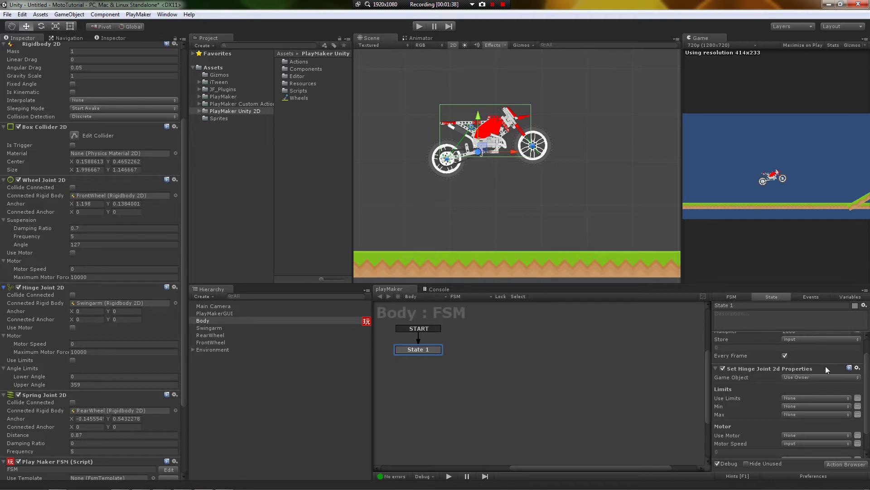
click(810, 377)
click(820, 397)
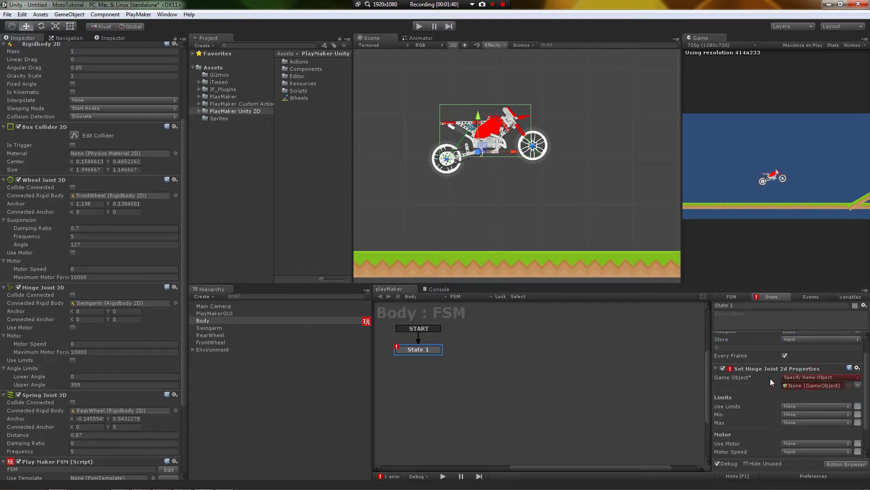
scroll(41, 363, down, 3)
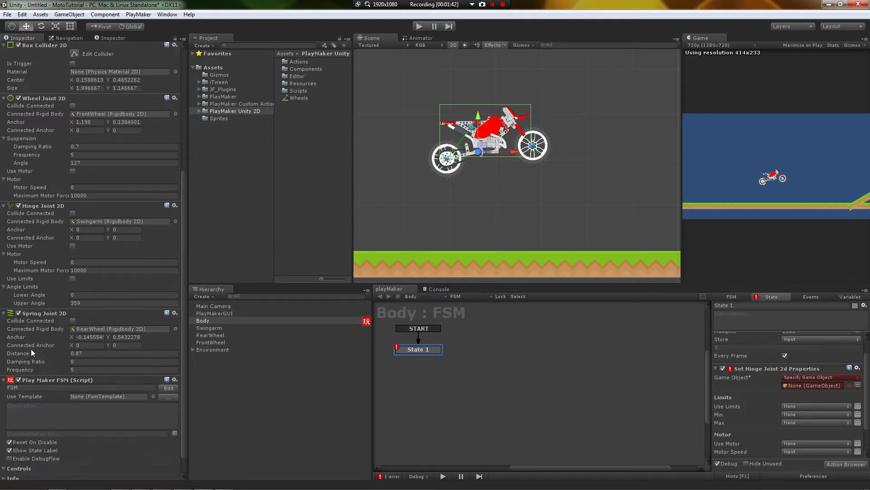
scroll(38, 373, up, 4)
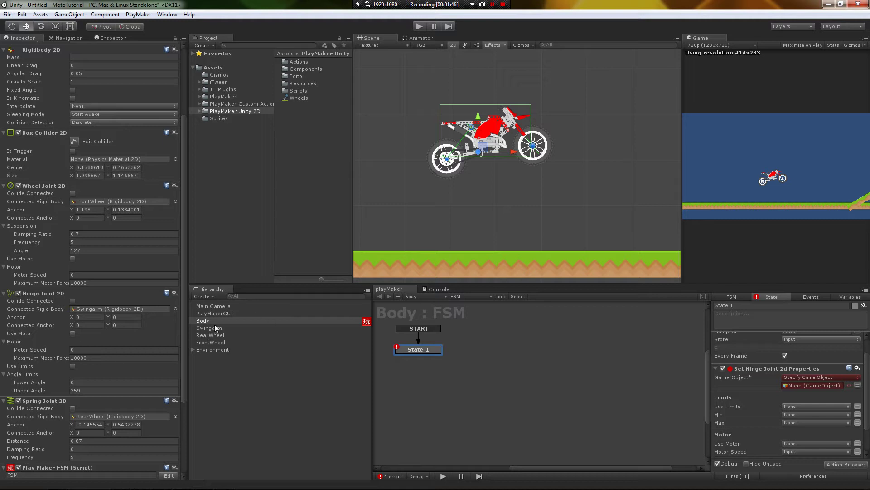
drag(206, 336, 796, 386)
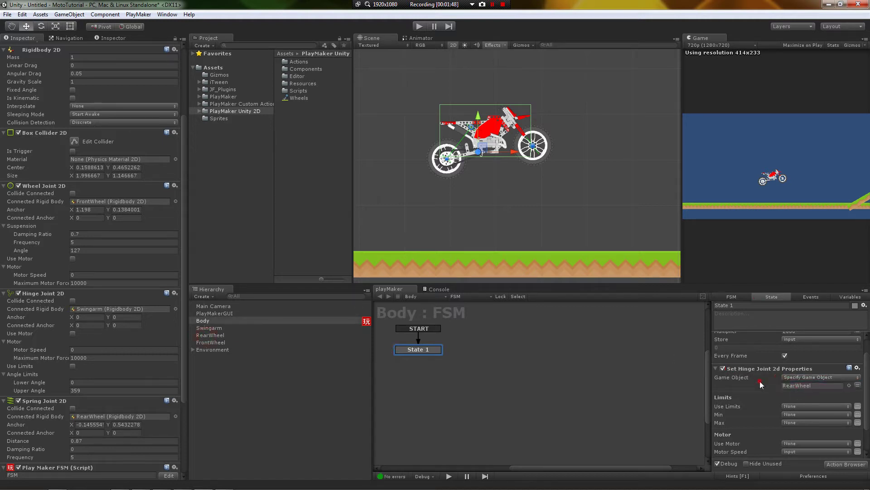
click(796, 385)
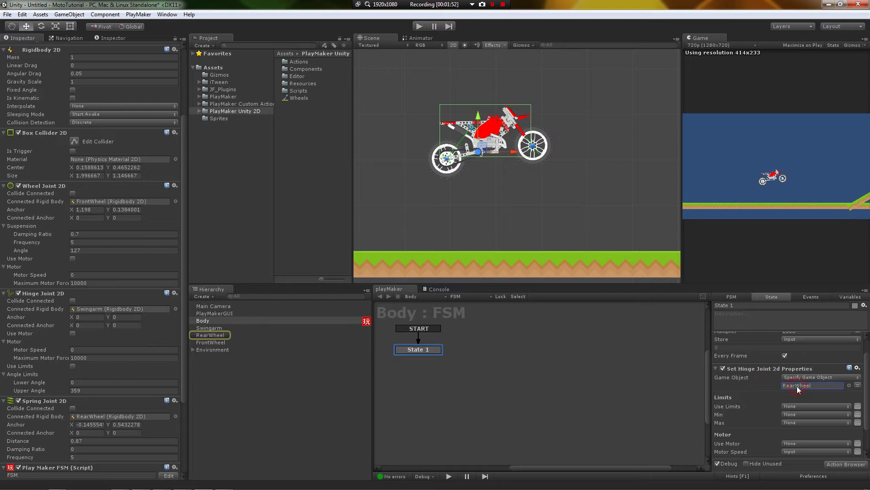
Step: Run the scene several times with RearWheel selected to check how its hinge joint motor drives the bike, and stop it again
click(209, 335)
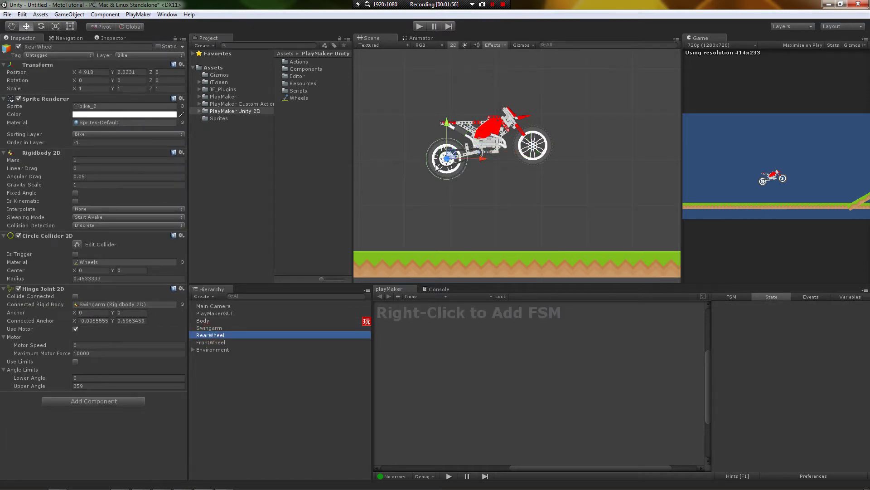
click(419, 26)
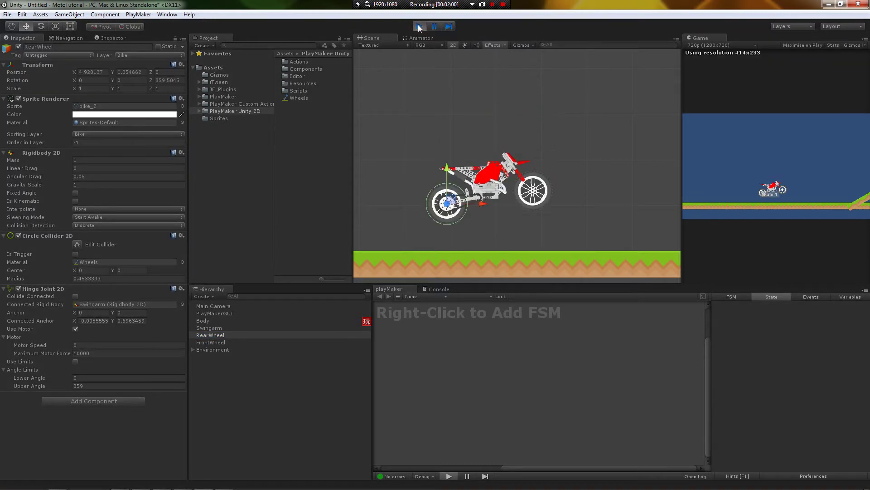
click(701, 156)
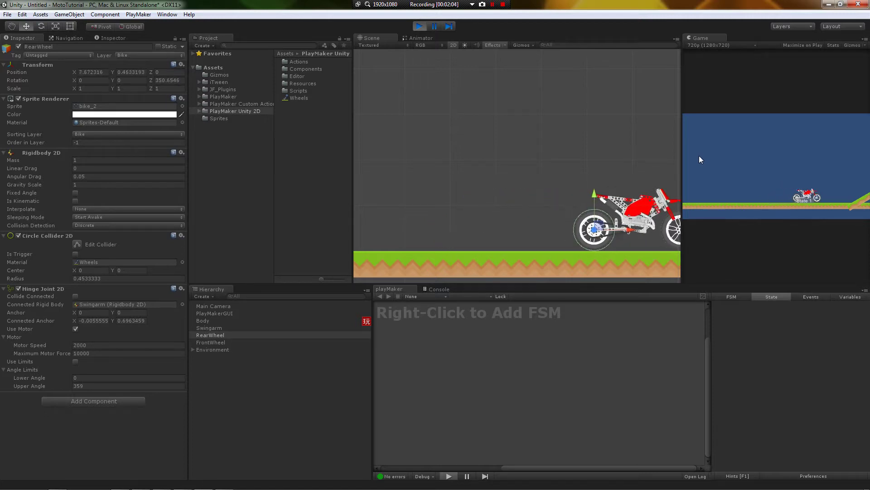
click(419, 27)
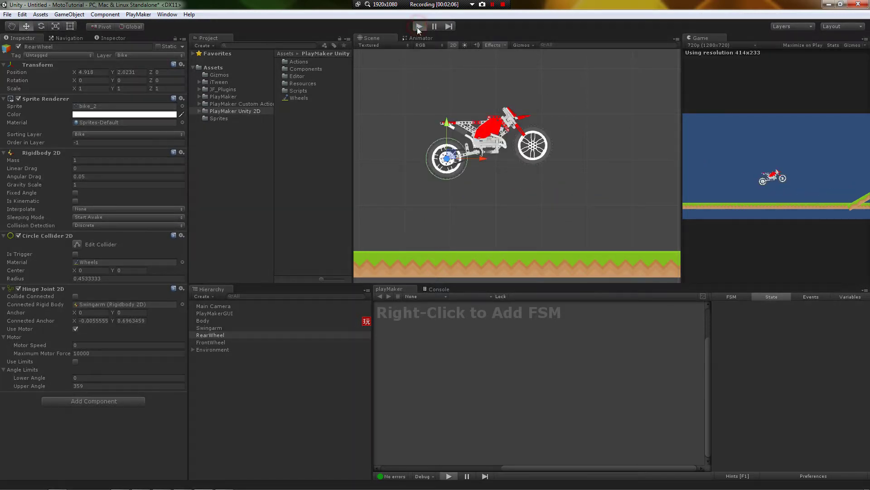
key(ctrl+p)
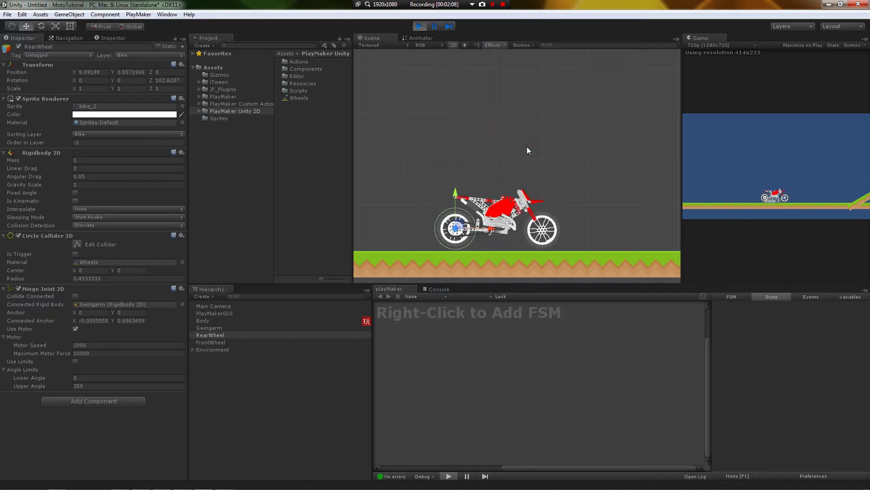
click(417, 25)
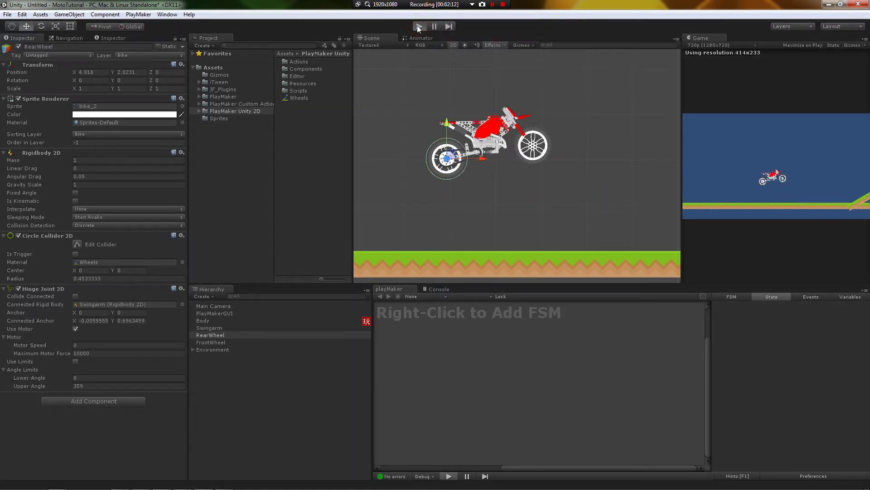
click(418, 27)
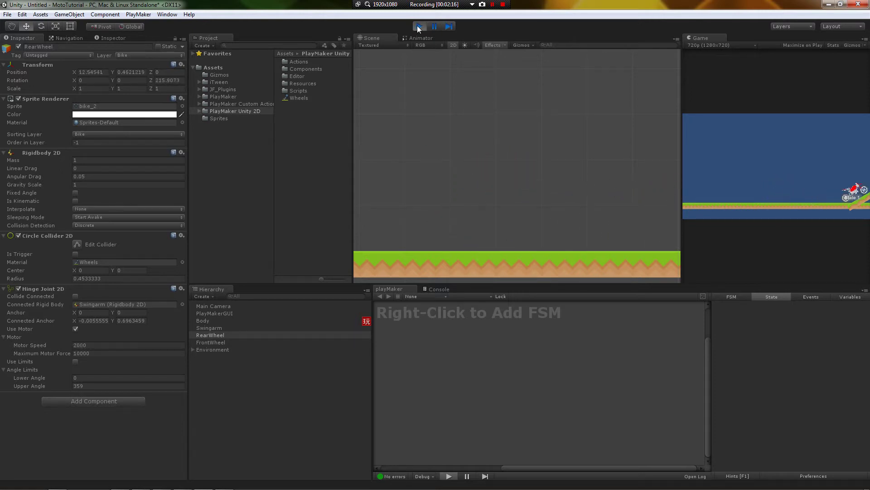
click(418, 27)
click(418, 27)
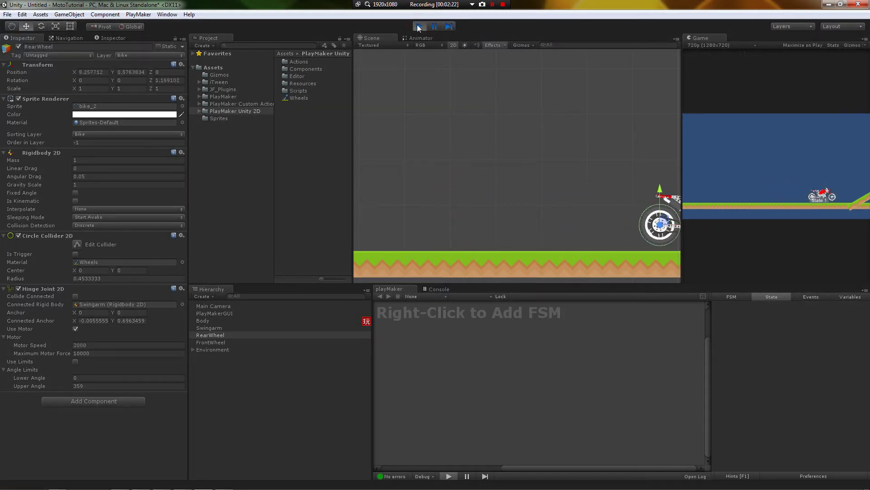
click(418, 27)
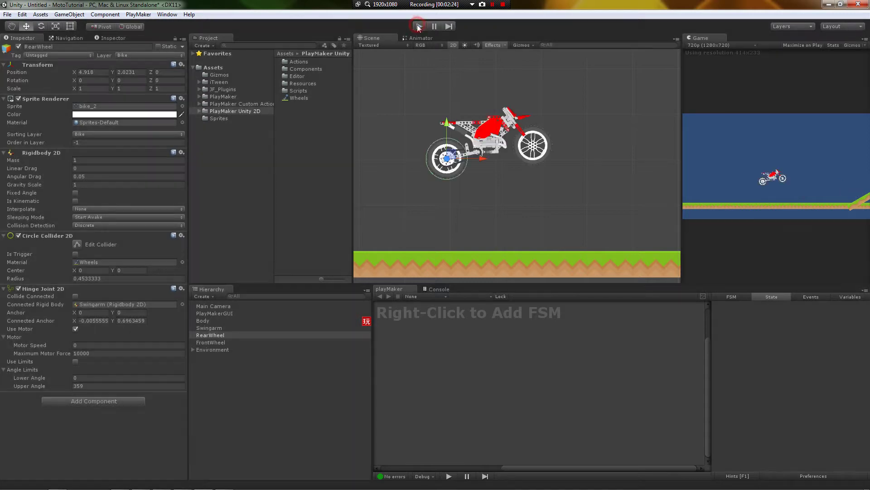
Step: Review the actions of State 1 in the Body's FSM
click(466, 196)
click(445, 172)
click(224, 320)
click(434, 350)
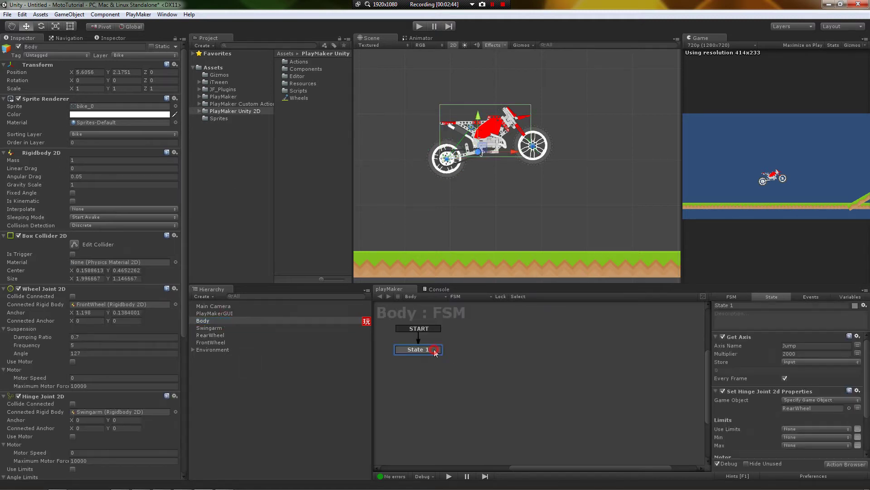
click(453, 344)
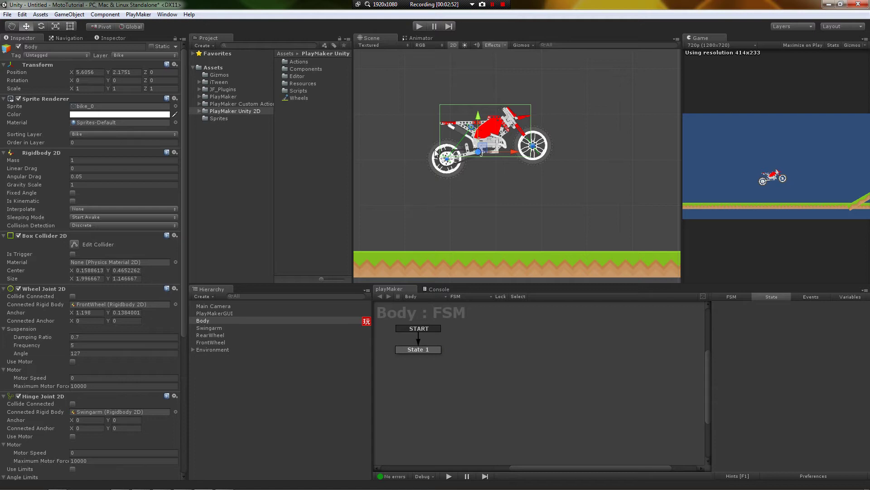
click(442, 154)
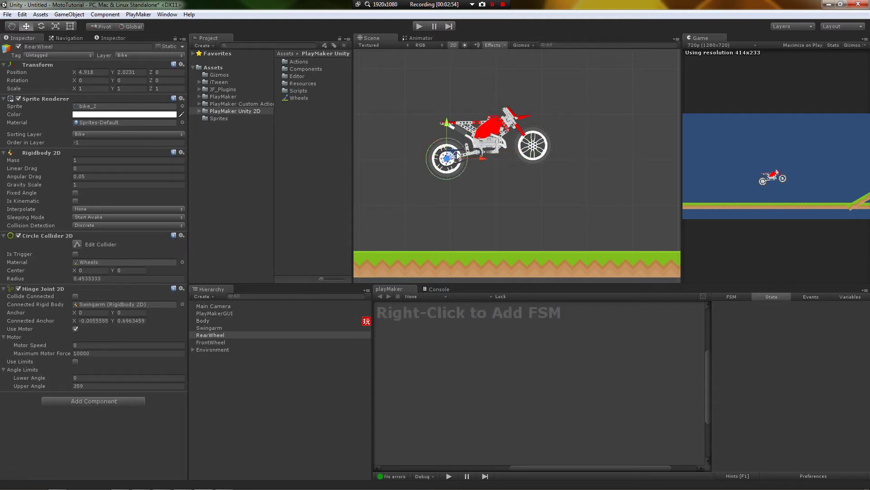
click(497, 172)
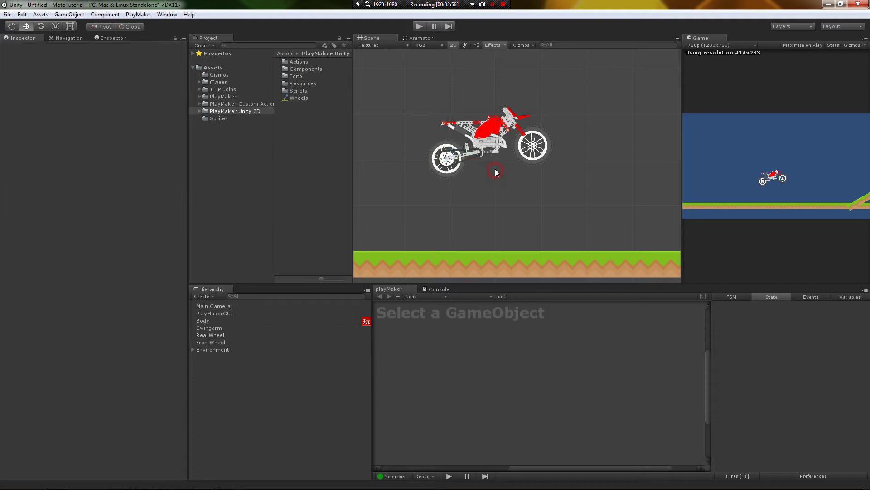
click(446, 154)
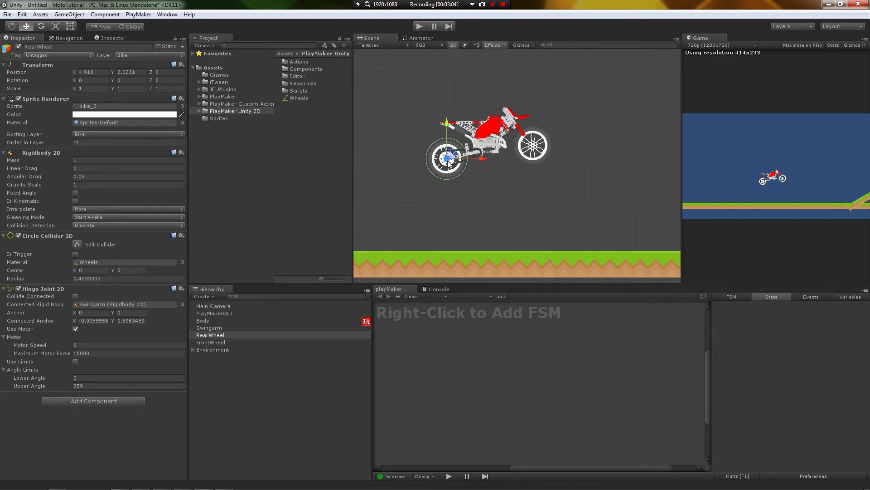
click(464, 182)
click(459, 170)
click(461, 190)
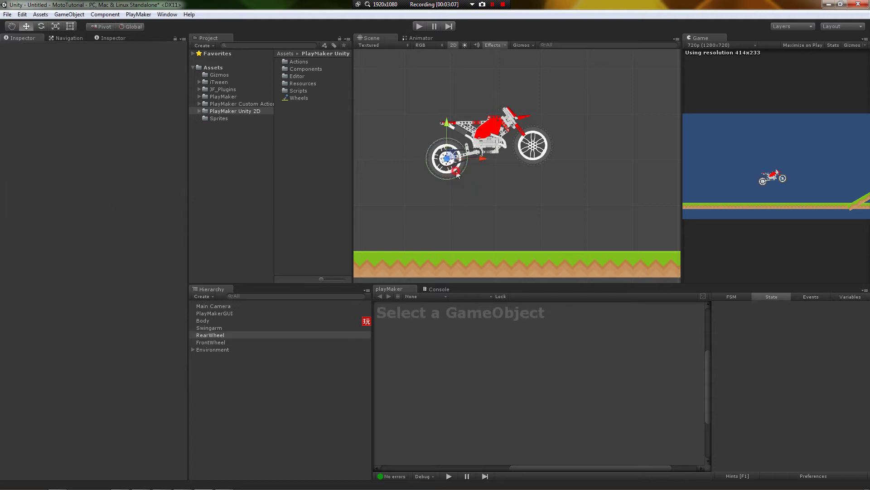
click(457, 176)
click(462, 183)
click(463, 181)
click(468, 185)
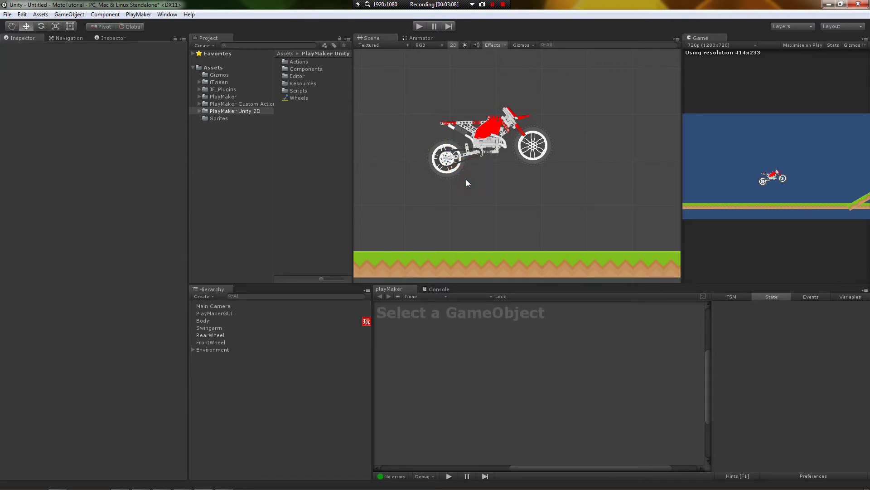
Step: Examine the Body's joint components and RearWheel's collider and hinge joint settings
click(255, 320)
scroll(85, 334, down, 5)
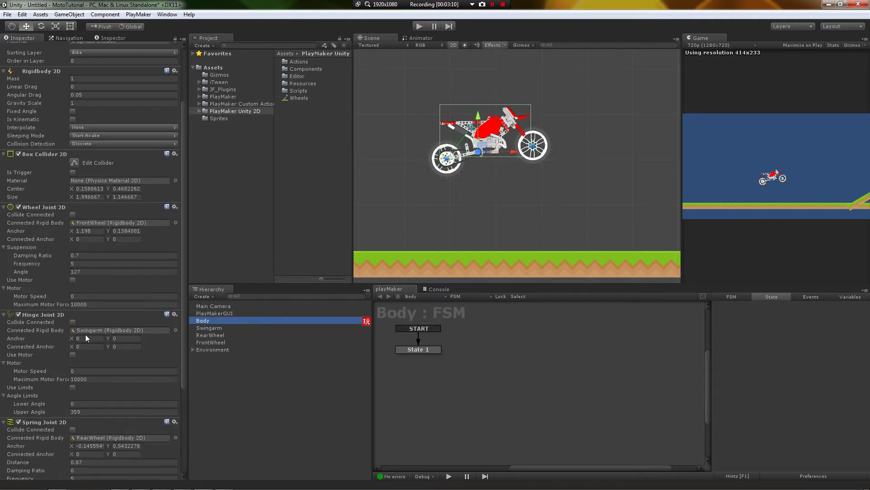
scroll(73, 263, up, 3)
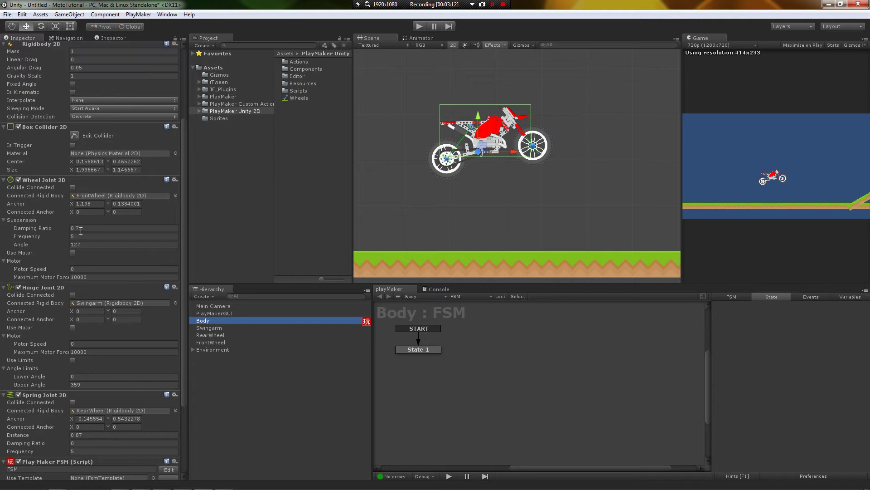
click(447, 170)
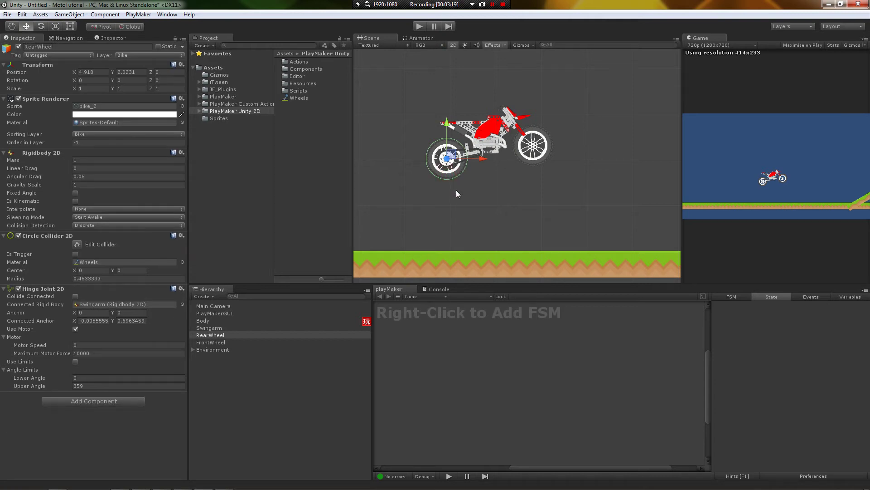
click(456, 190)
click(455, 175)
Step: Examine the friction and bounciness of the Wheels physics material and its use on RearWheel
click(291, 98)
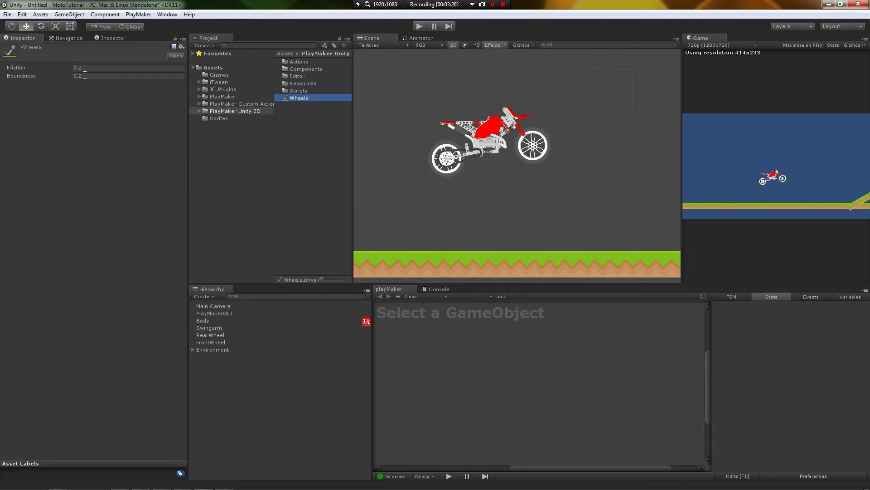
click(298, 132)
click(433, 152)
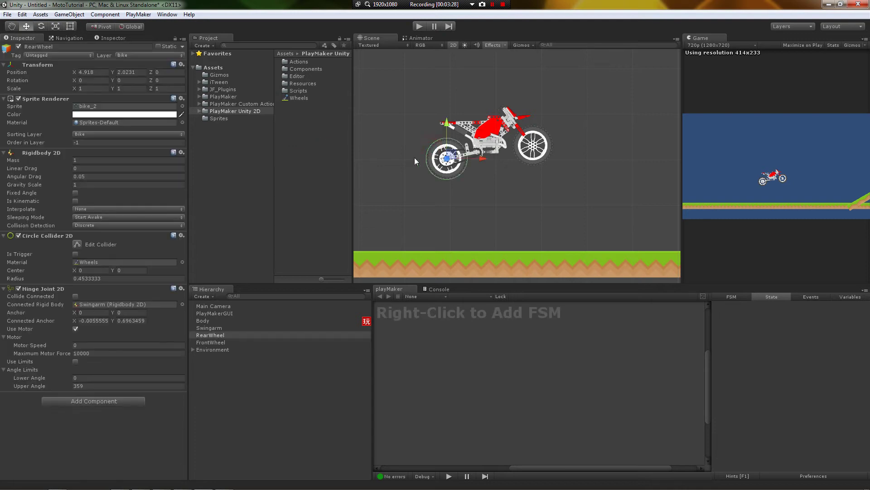
click(468, 191)
click(435, 146)
click(297, 99)
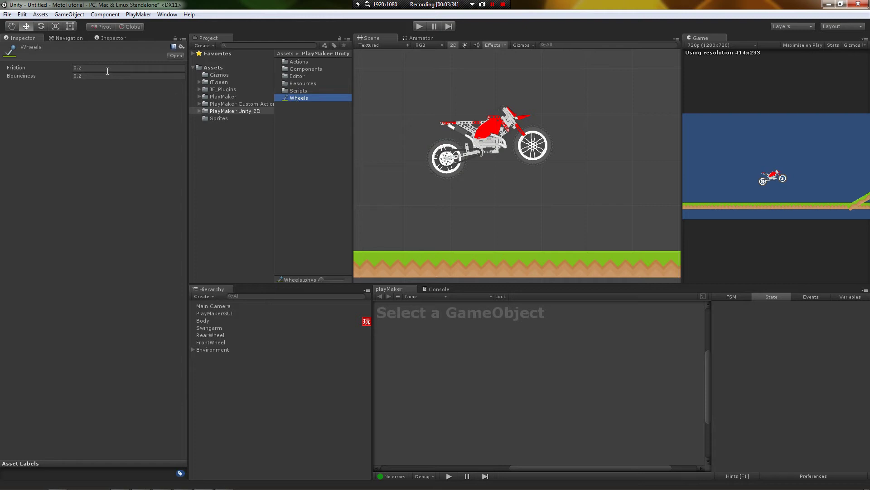
Step: Check the collider materials of Swingarm, Body and RearWheel, and choose a physics material for FrontWheel's Circle Collider 2D
click(211, 328)
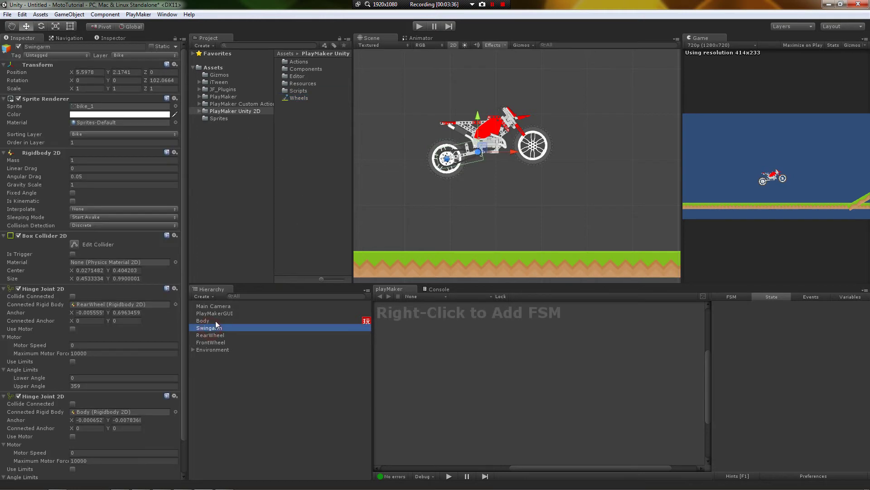
click(215, 320)
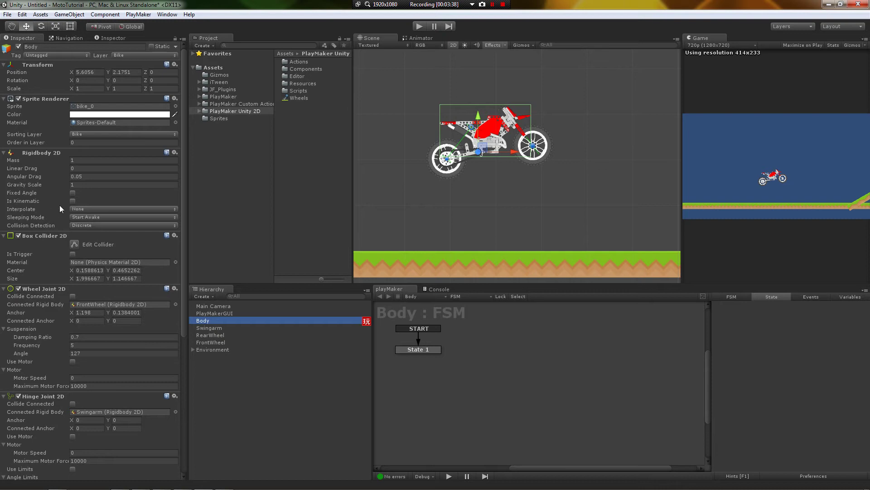
click(221, 335)
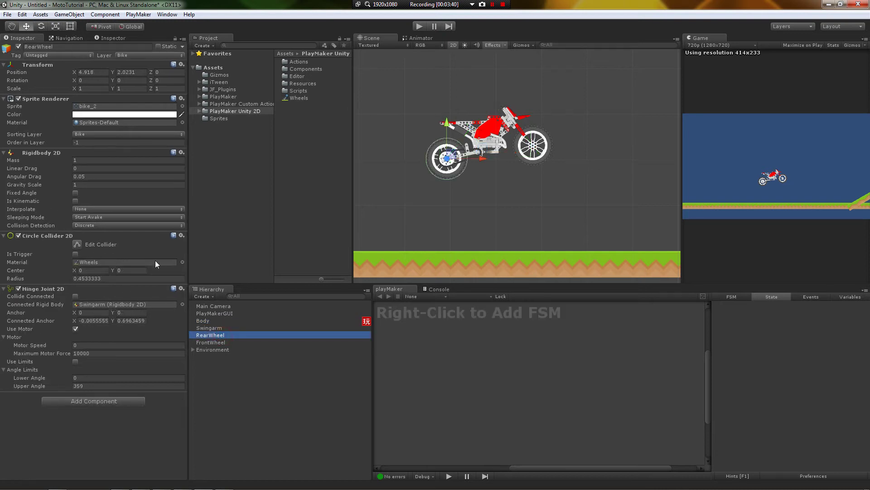
click(218, 343)
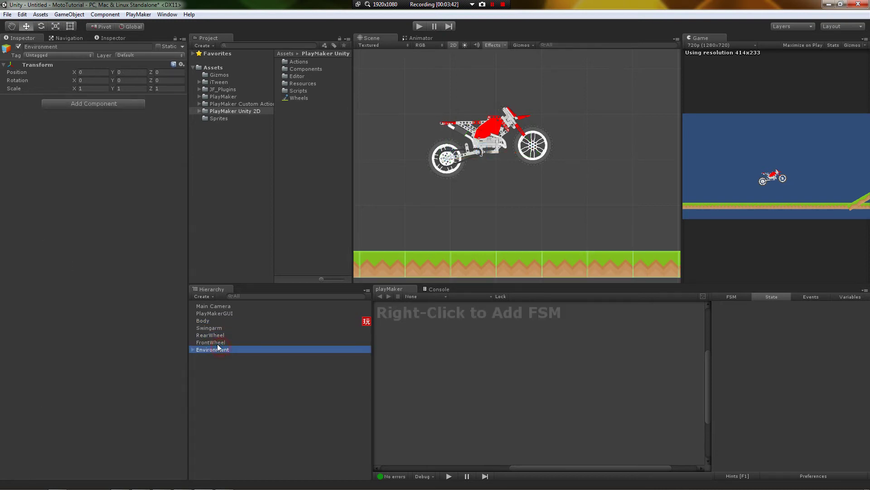
click(183, 263)
double_click(241, 138)
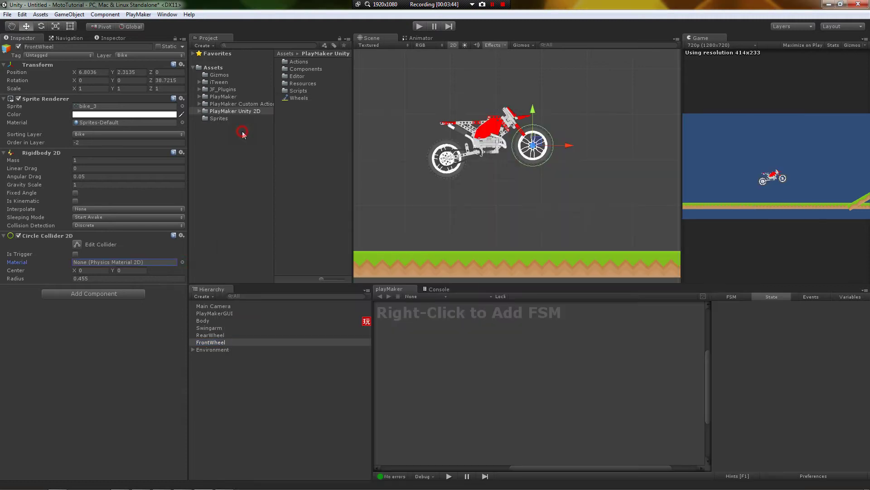
Step: Set the friction of the Wheels physics material to 1
click(303, 97)
click(117, 68)
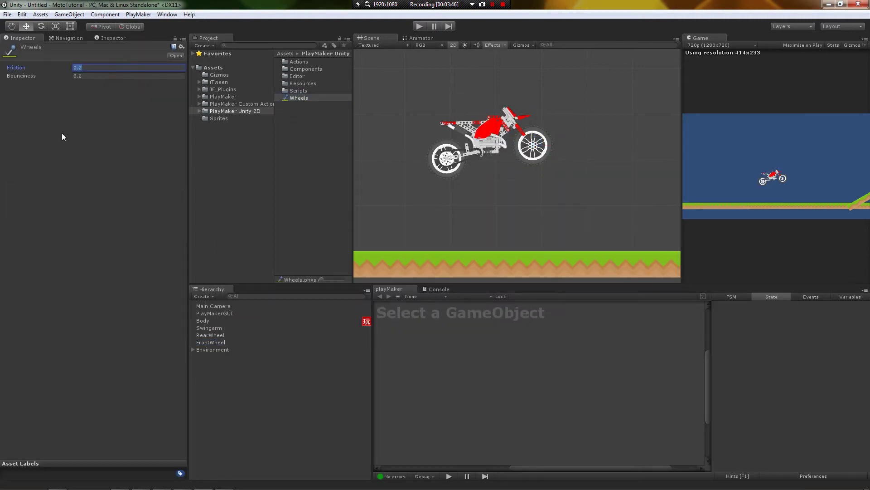
text(1)
click(386, 126)
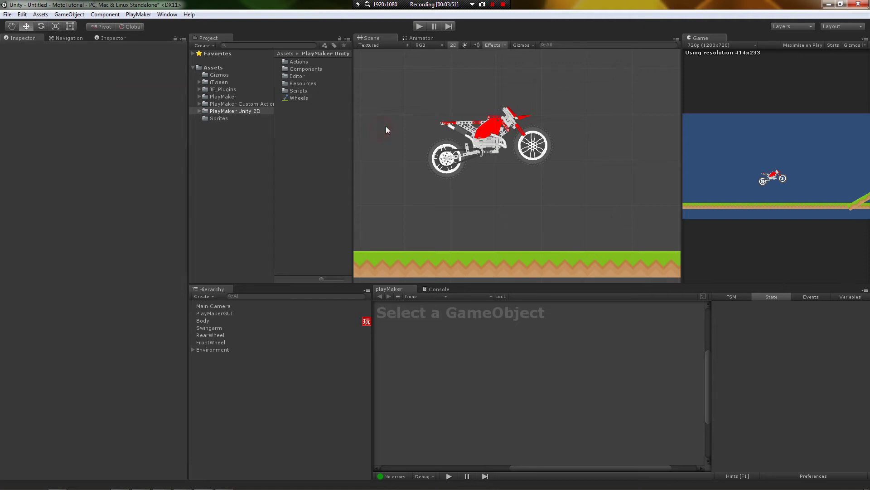
Step: Run the scene twice to test how the bike drives with the changed wheel friction, and stop it again
click(420, 27)
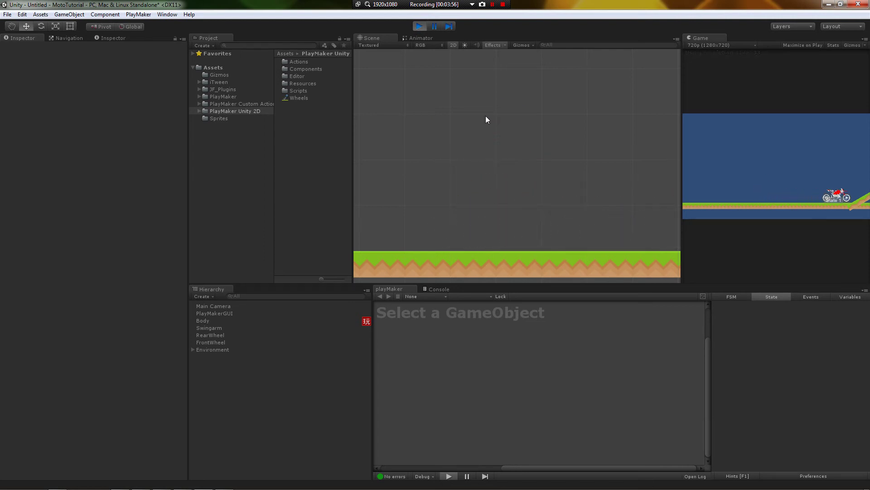
click(419, 27)
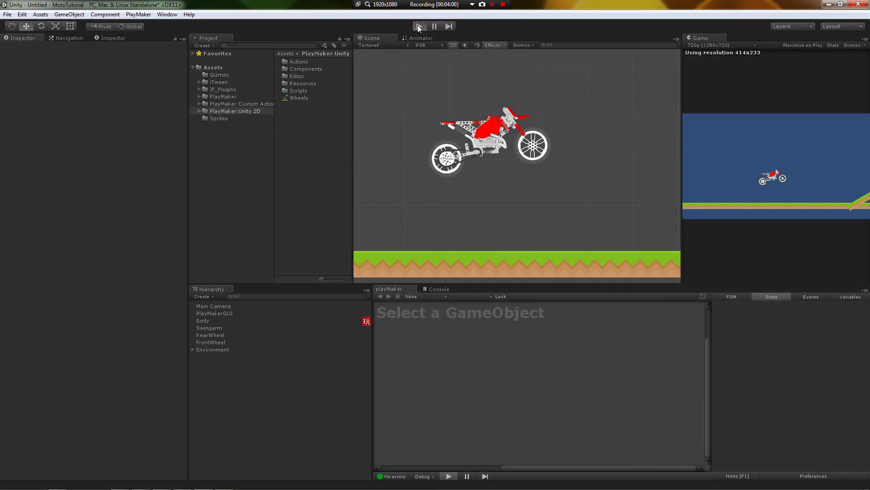
click(420, 26)
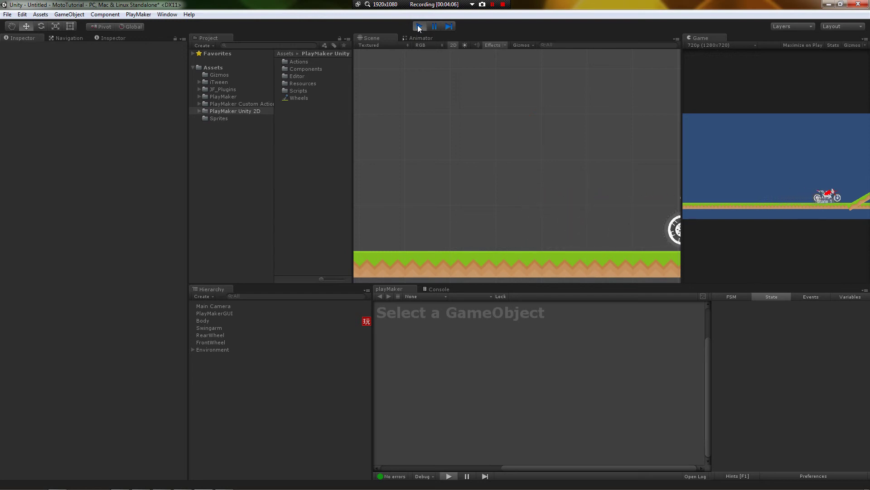
click(419, 26)
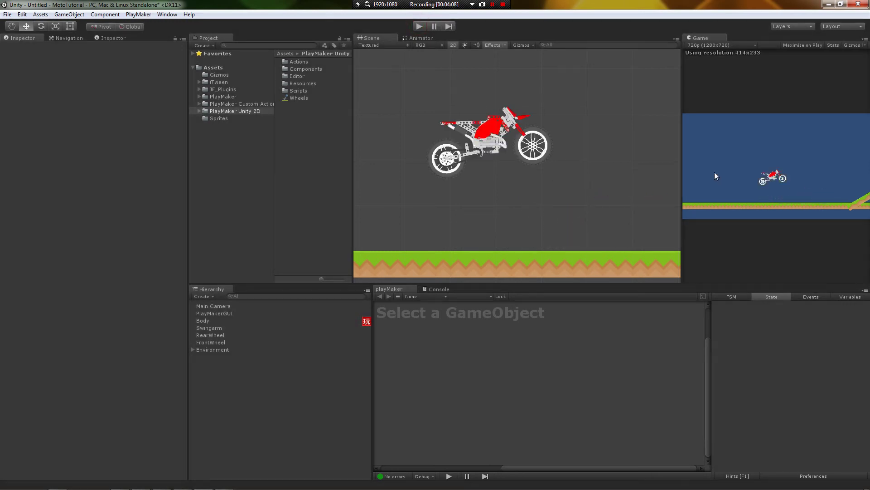
Step: Add a PlayMaker FSM to the Main Camera
click(213, 306)
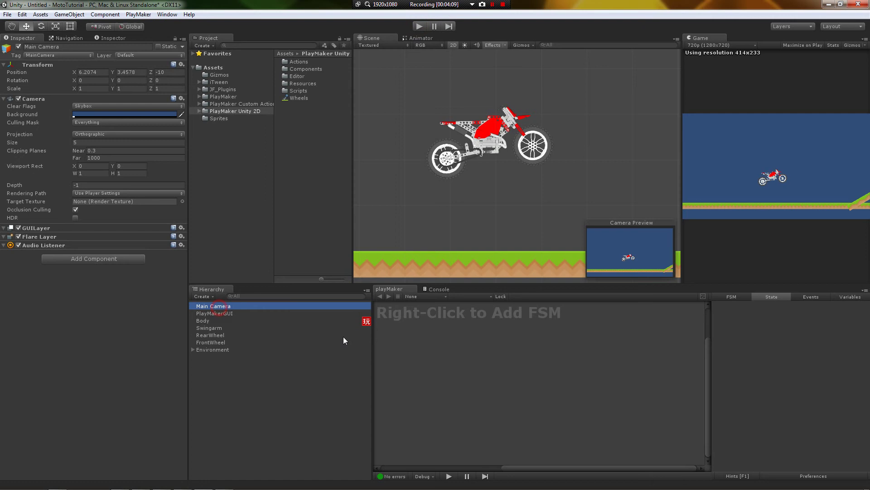
right_click(423, 336)
click(431, 343)
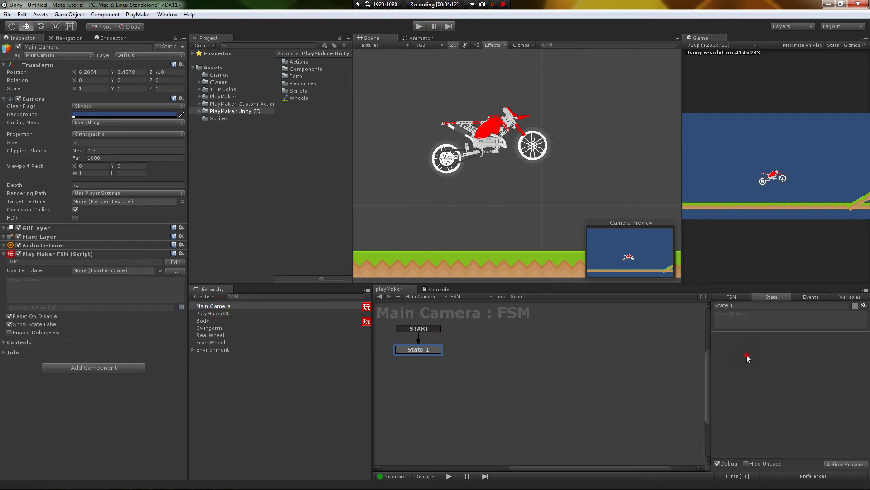
Step: Add a Smooth Follow Action to State 1 of the Main Camera's FSM
double_click(748, 358)
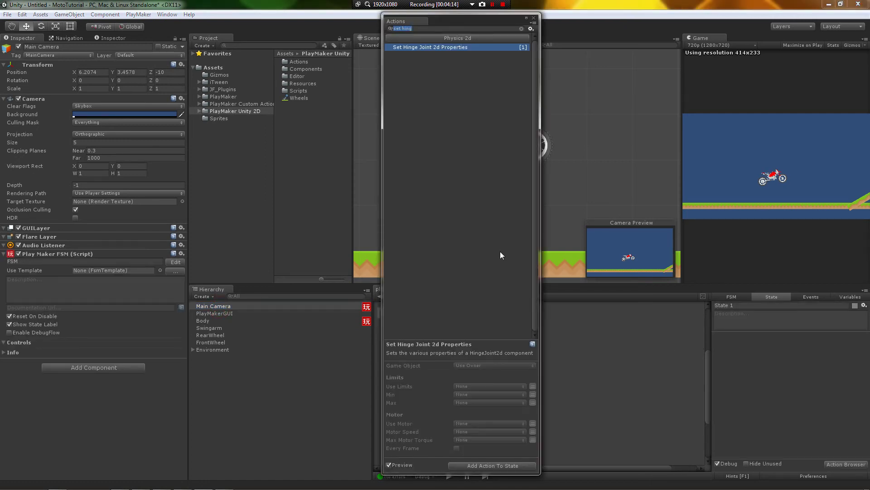
text(smooth)
key(Down)
key(Down)
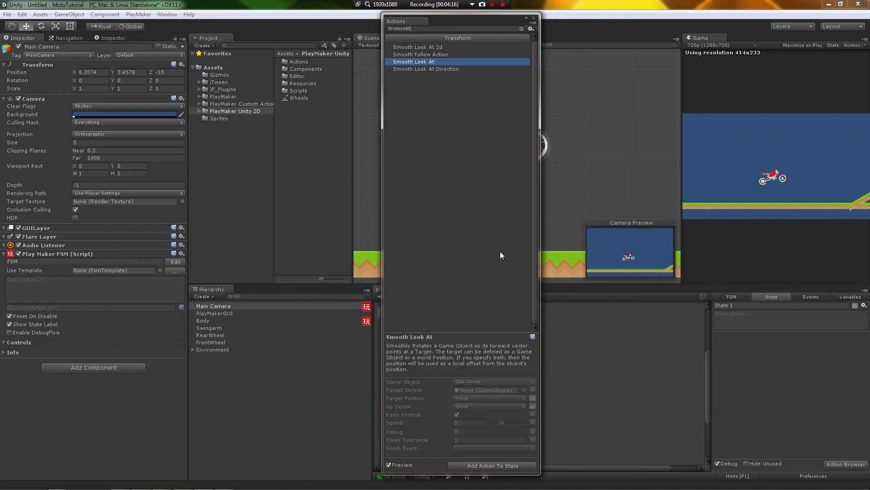
key(Up)
key(Up)
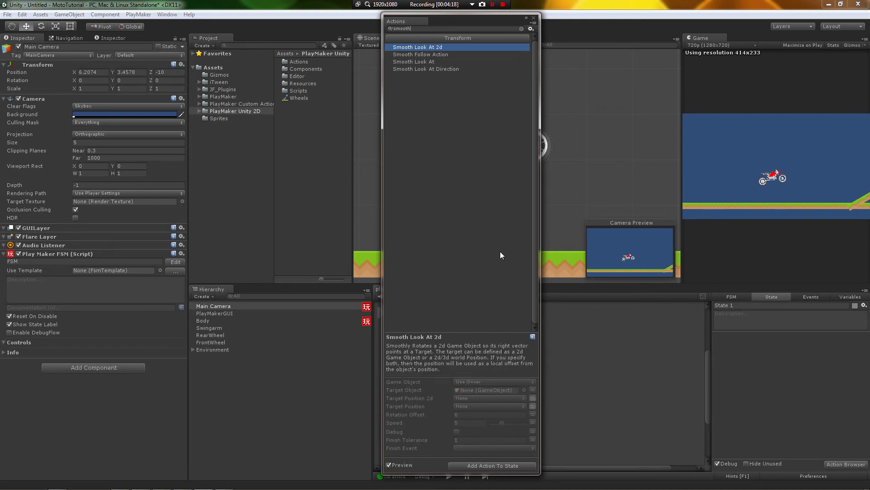
key(Down)
key(Up)
key(Down)
key(Return)
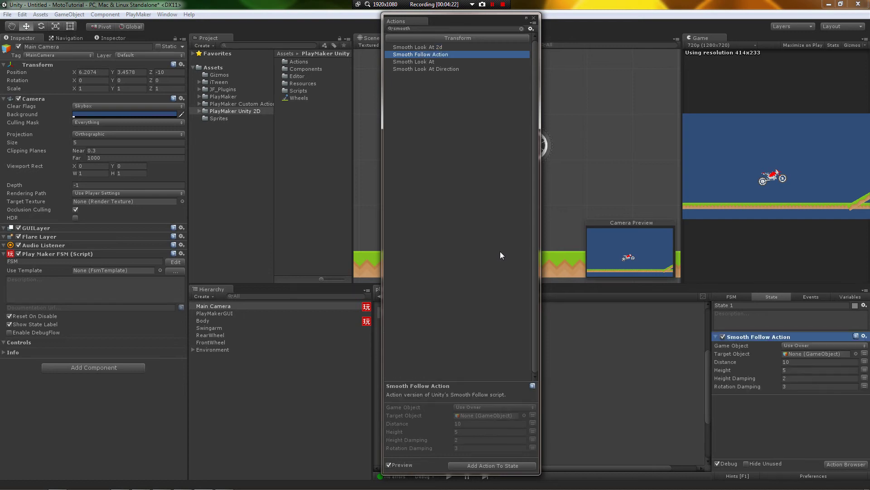
click(781, 362)
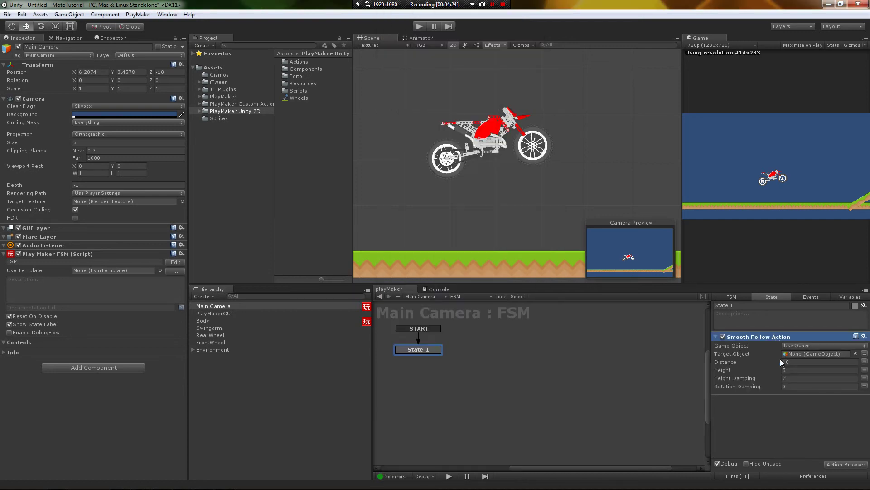
Step: Set Body as the follow action's target object, run the scene to test the camera following the bike, and stop it
click(209, 322)
drag(209, 322, 803, 354)
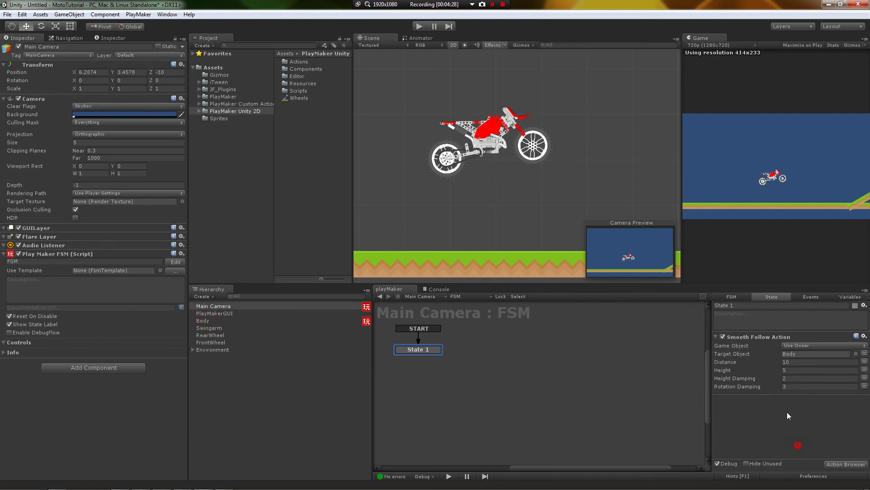
click(421, 27)
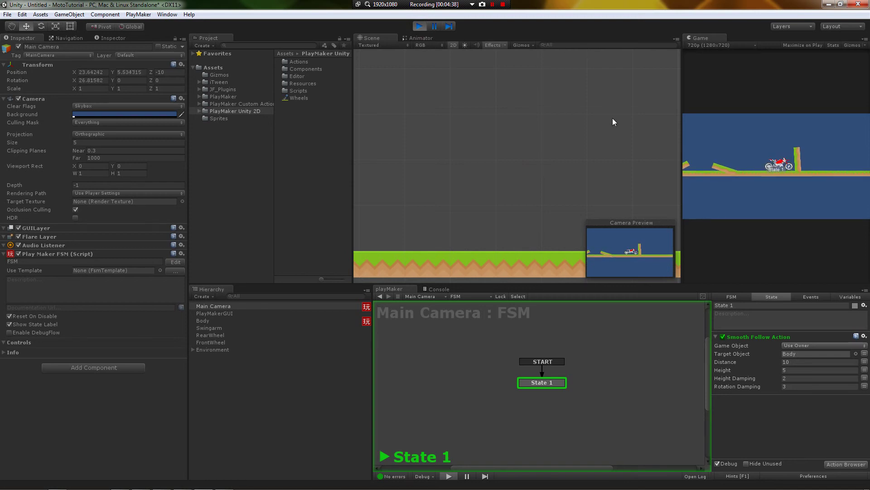
click(419, 26)
Step: Examine the components of RearWheel and FrontWheel and the settings of the Wheels physics material
click(415, 146)
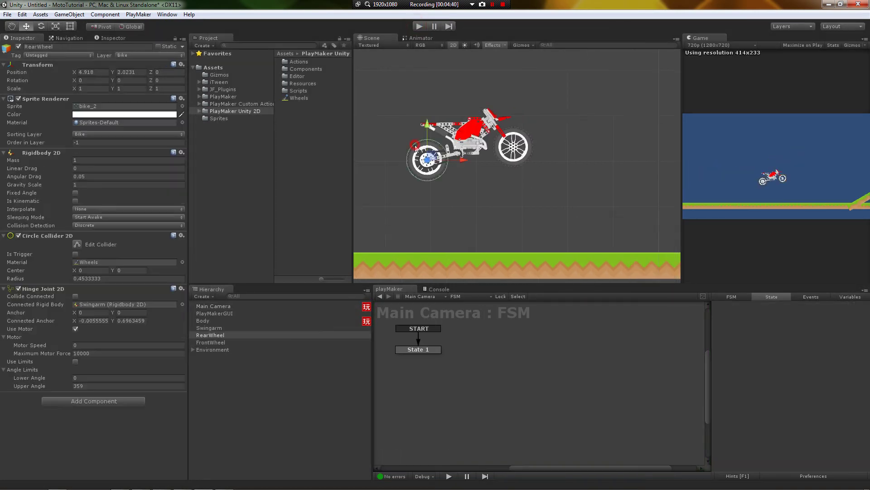
click(460, 192)
click(508, 147)
click(486, 170)
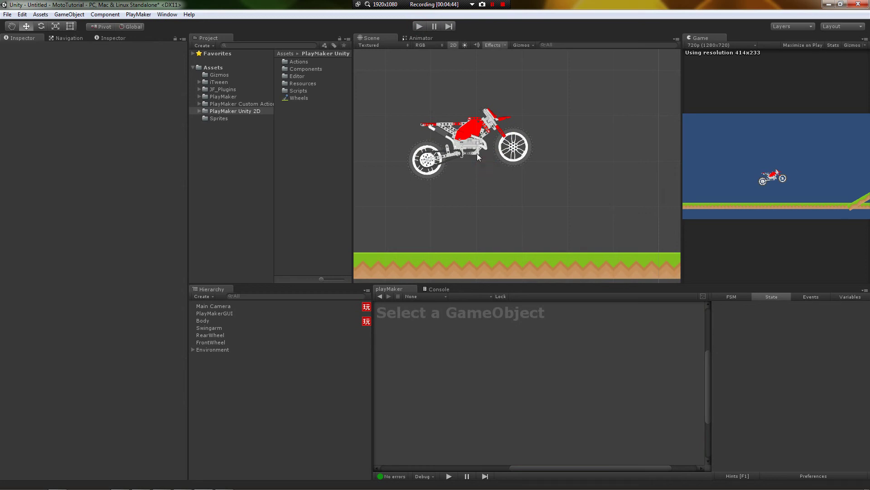
click(502, 149)
scroll(499, 181, up, 3)
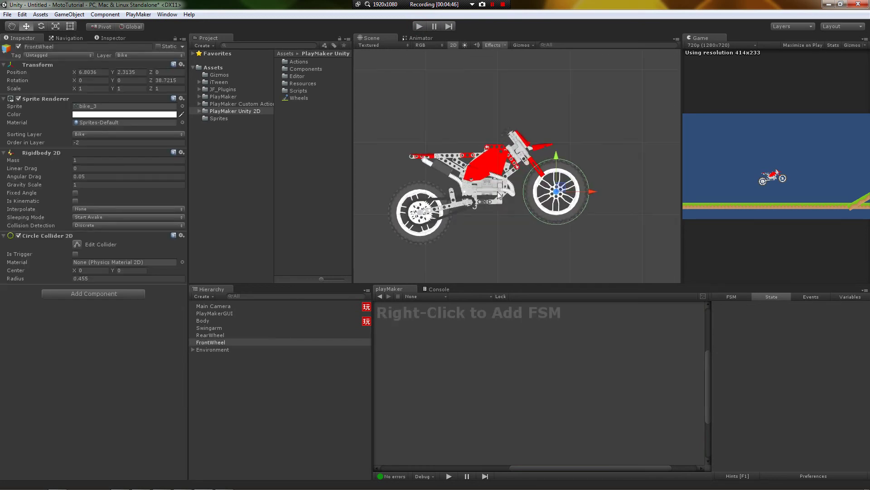
middle_drag(497, 192, 493, 178)
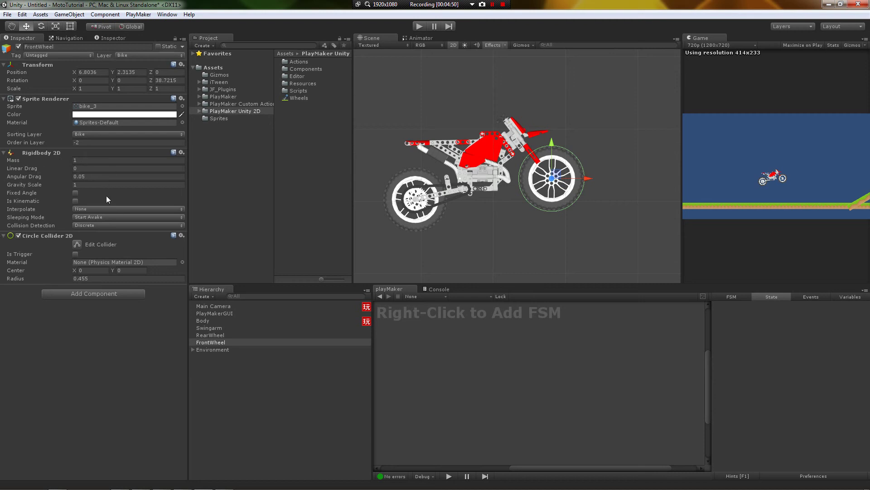
click(352, 335)
click(290, 99)
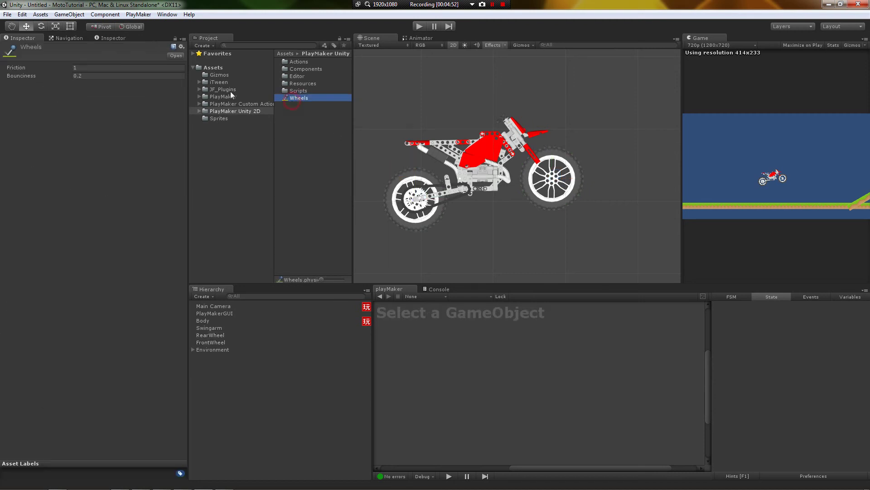
scroll(449, 224, down, 2)
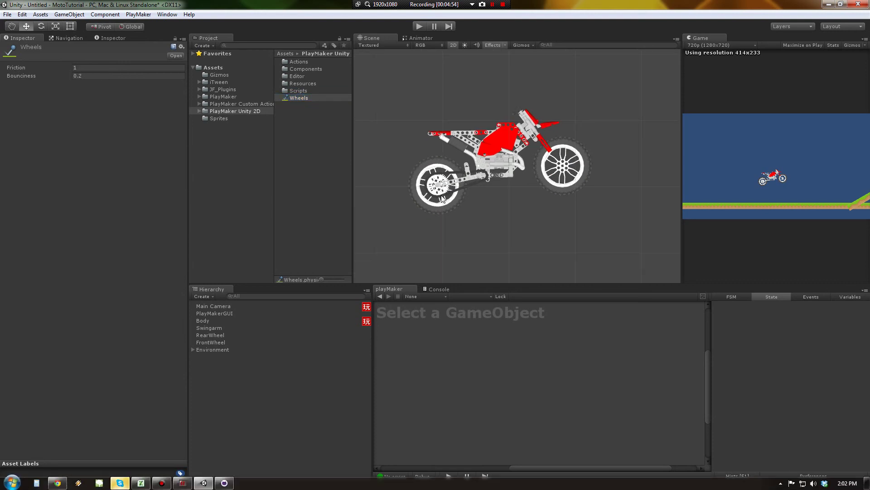
click(303, 176)
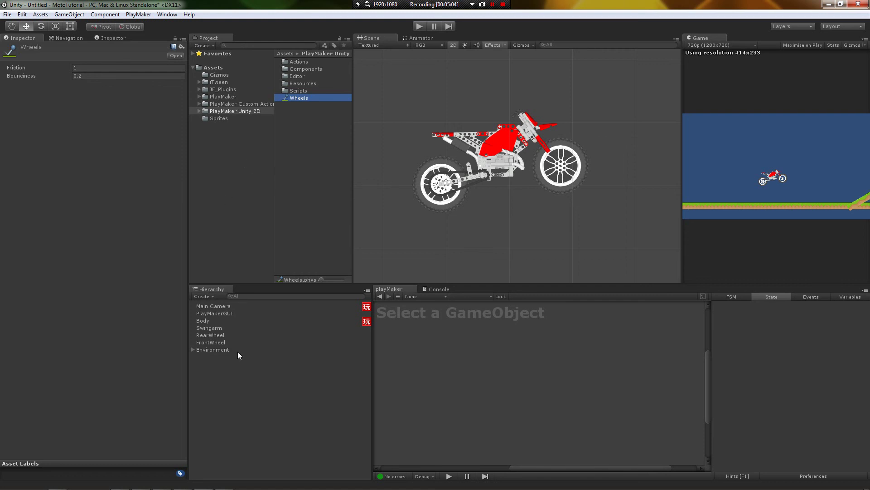
Step: Review the colliders and joints of the bike parts RearWheel, Body and Swingarm, and clear the selection
click(420, 175)
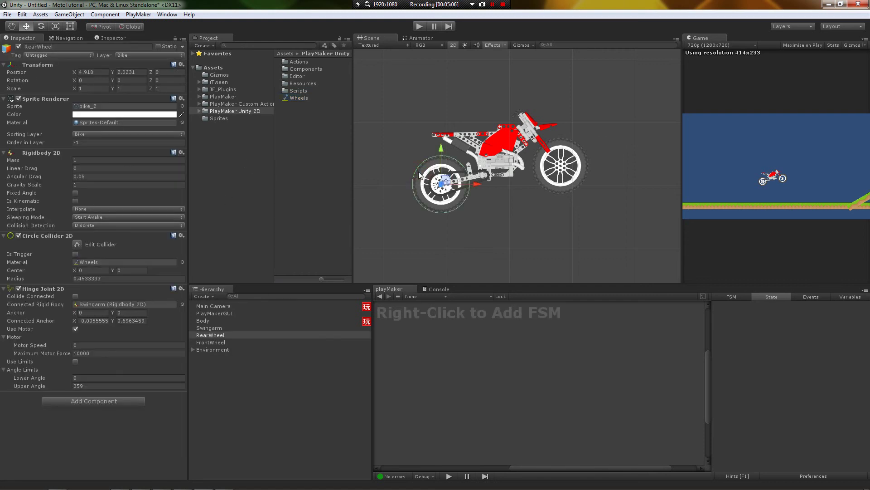
middle_drag(413, 144, 439, 165)
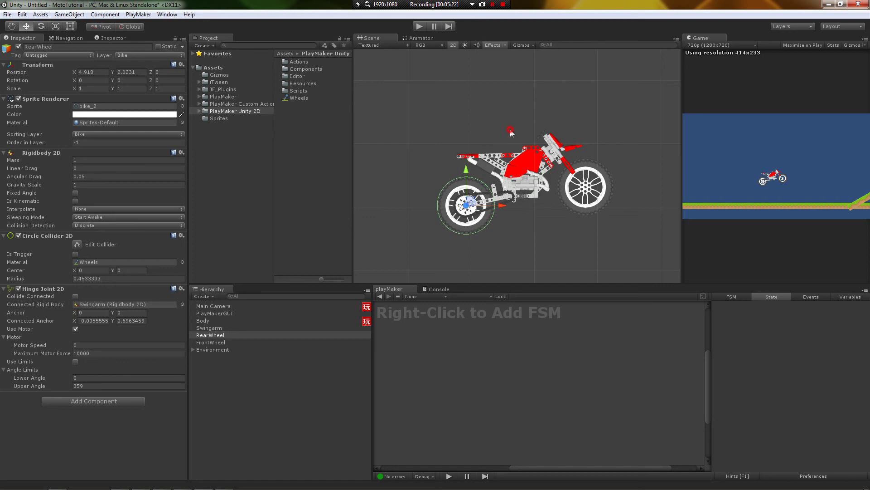
click(512, 130)
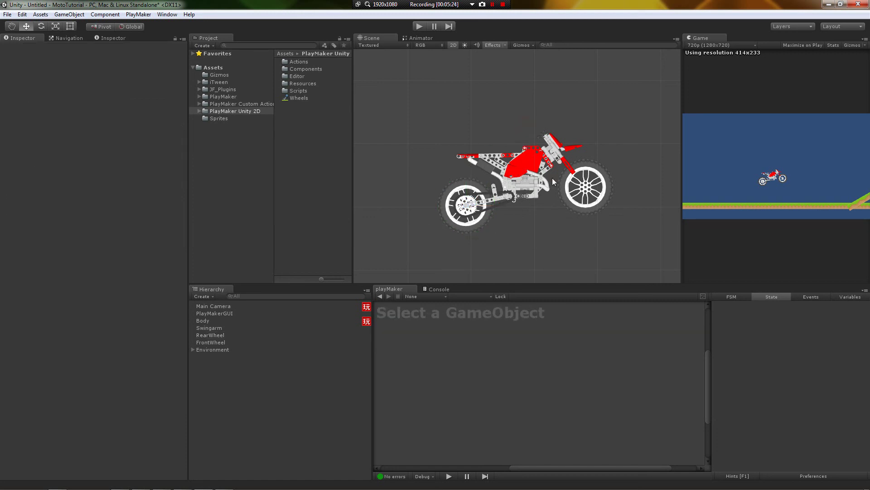
click(469, 204)
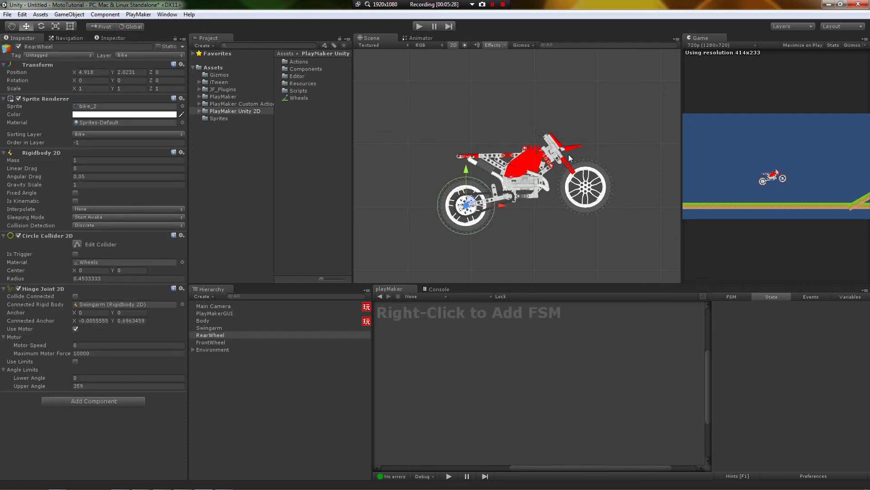
click(582, 169)
click(515, 156)
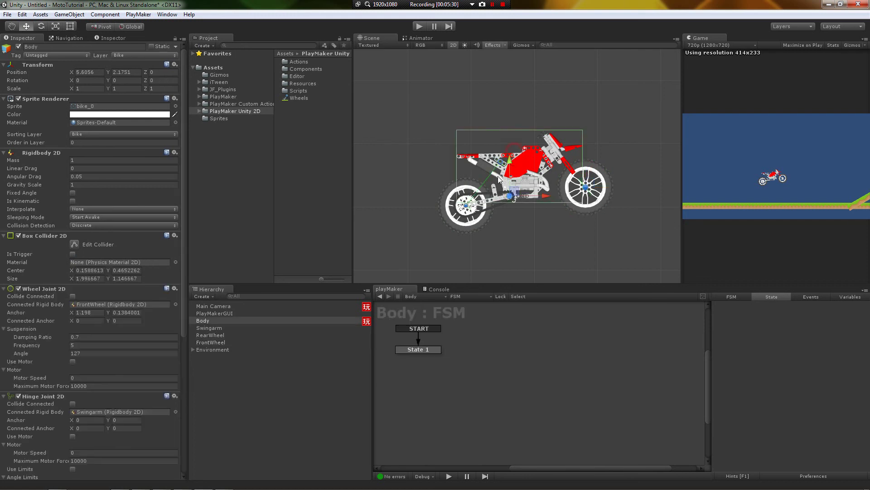
click(455, 191)
click(516, 183)
click(508, 193)
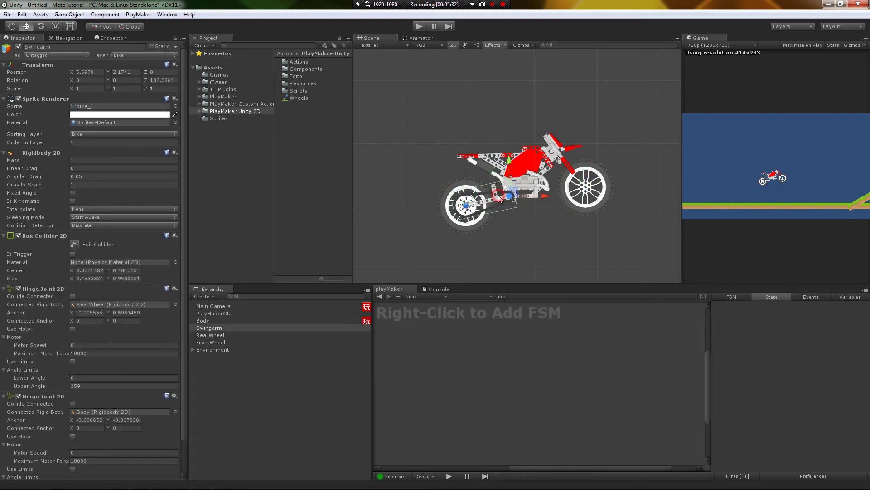
click(525, 191)
click(499, 197)
click(496, 200)
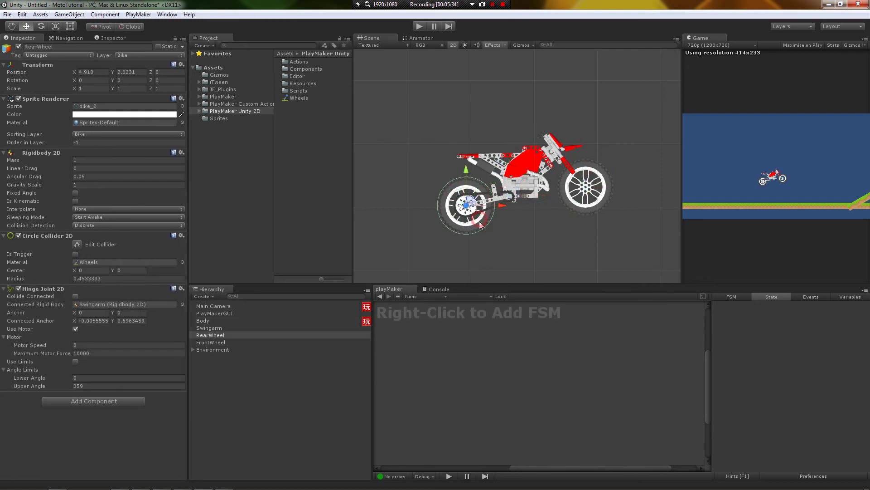
click(497, 197)
click(544, 175)
click(580, 183)
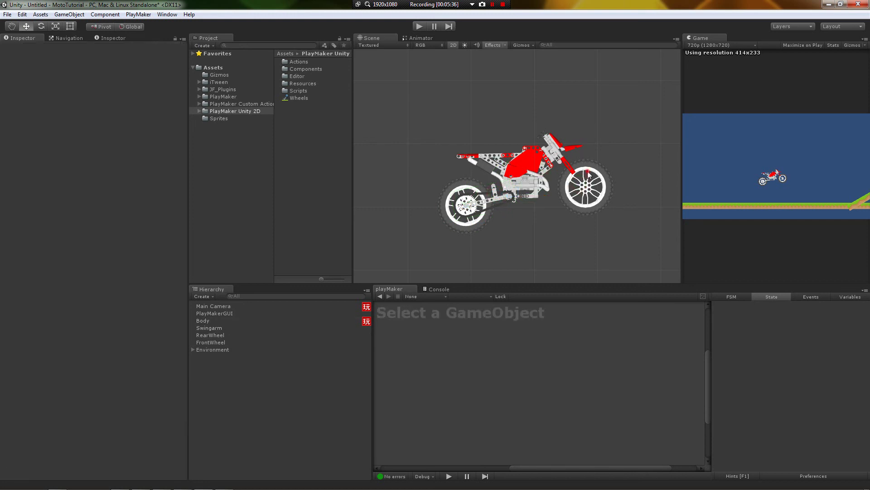
click(592, 170)
click(268, 383)
click(452, 366)
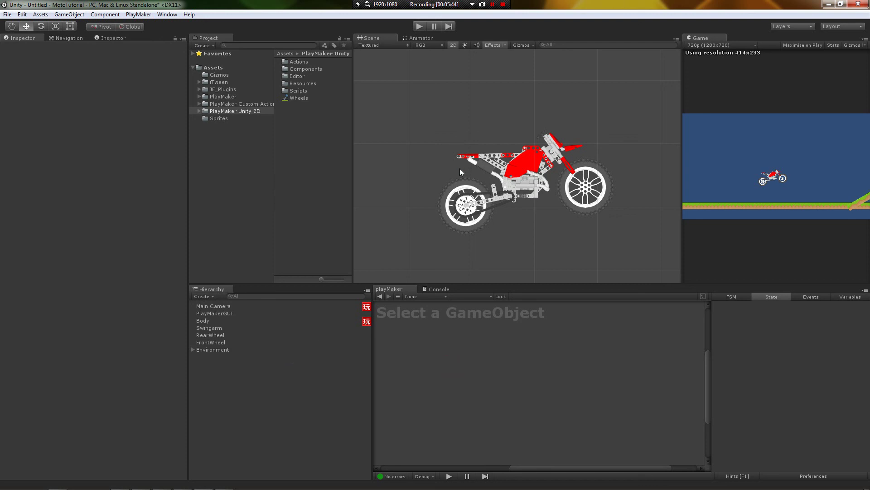